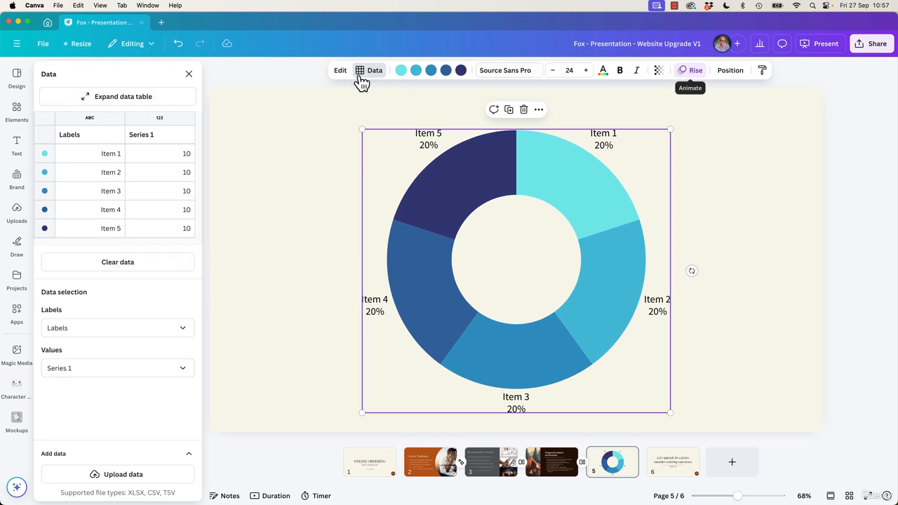
Step: Examine the donut chart's labels and values in the expanded data table, and return to the slide
click(189, 74)
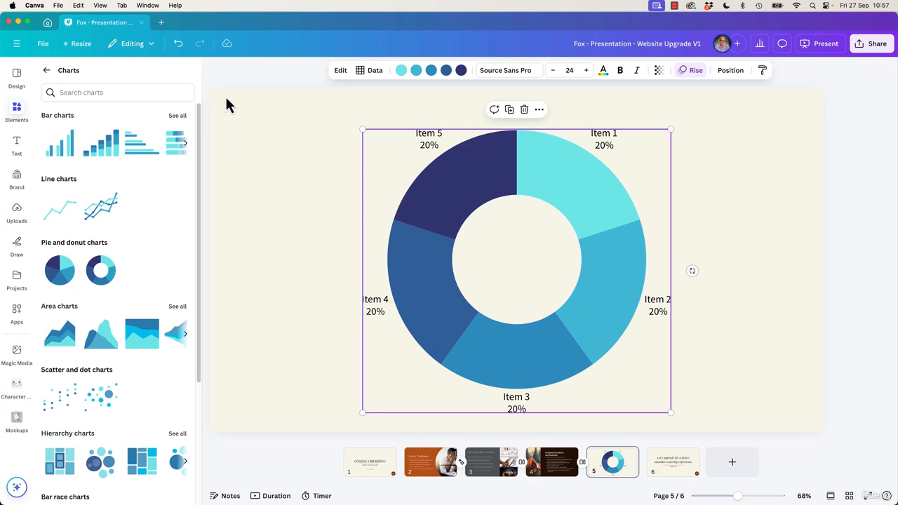
mouse_move(417, 253)
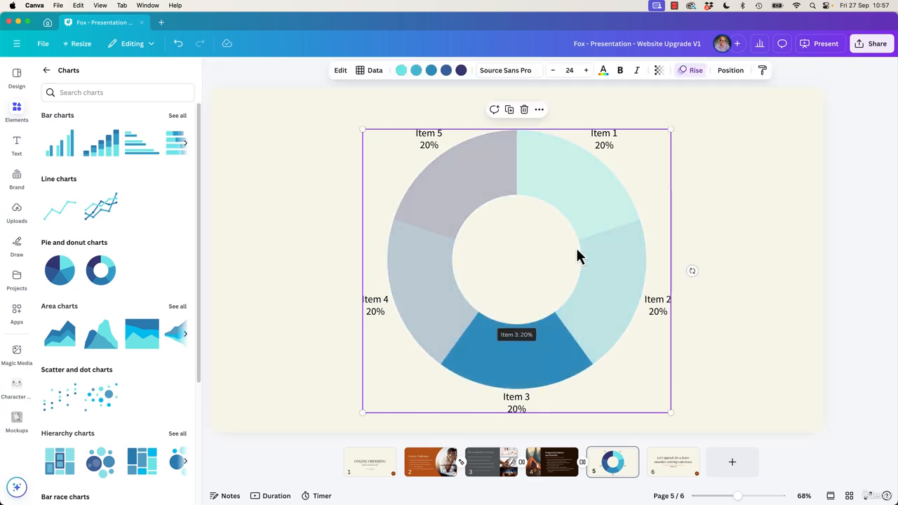
click(364, 75)
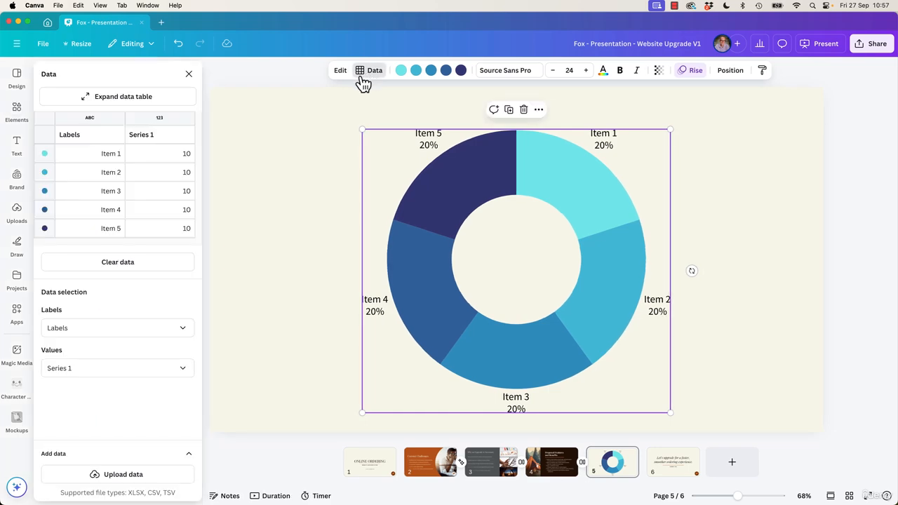
click(123, 98)
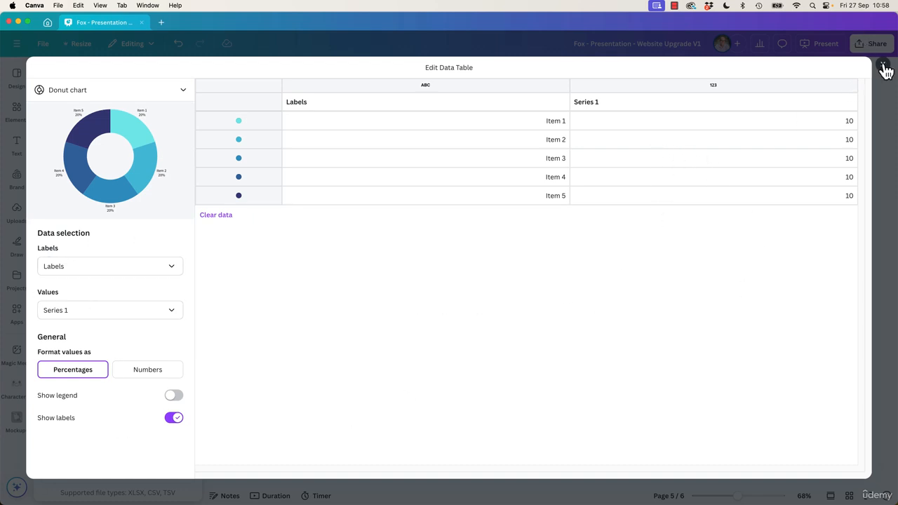
click(882, 63)
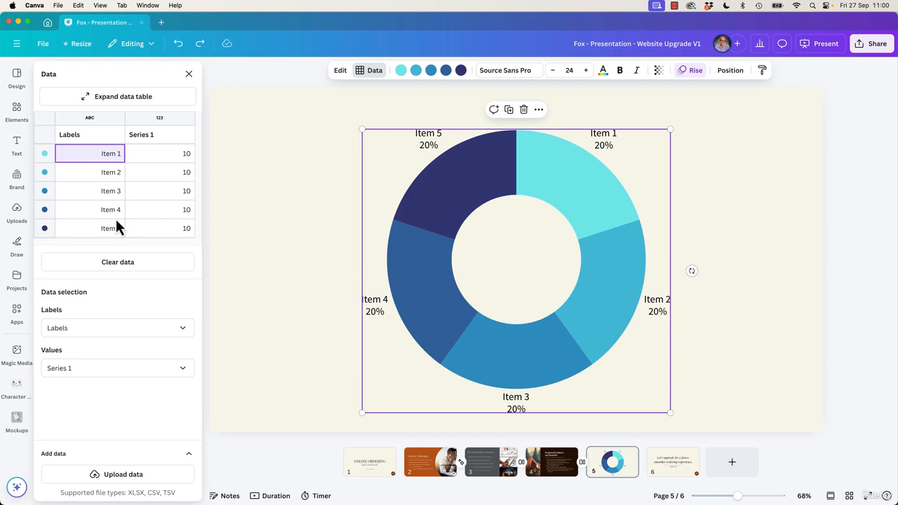
Step: Clear the labels and values of Item 3, Item 4 and Item 5 from the chart data
click(96, 193)
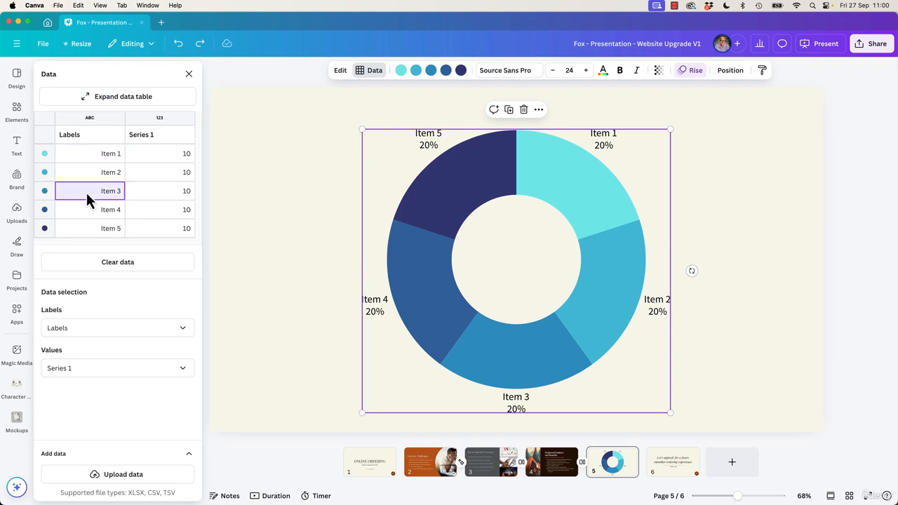
shift+click(159, 229)
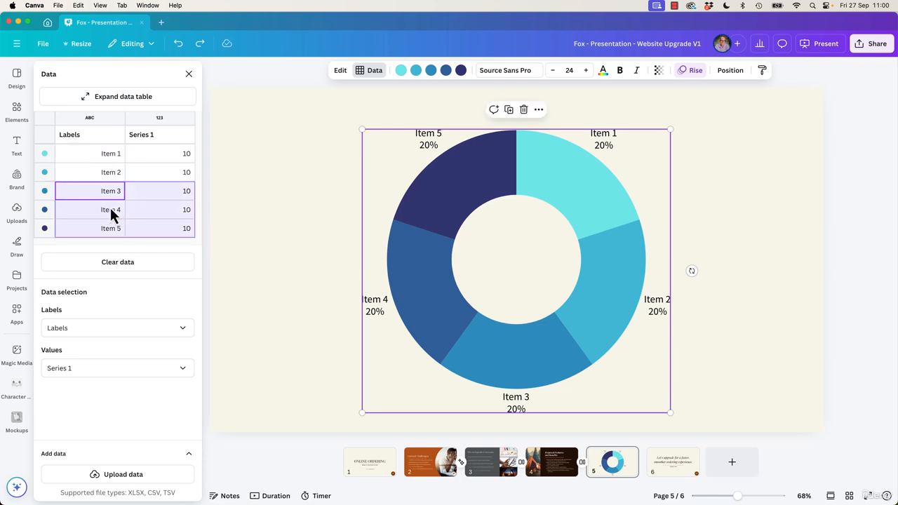
key(Delete)
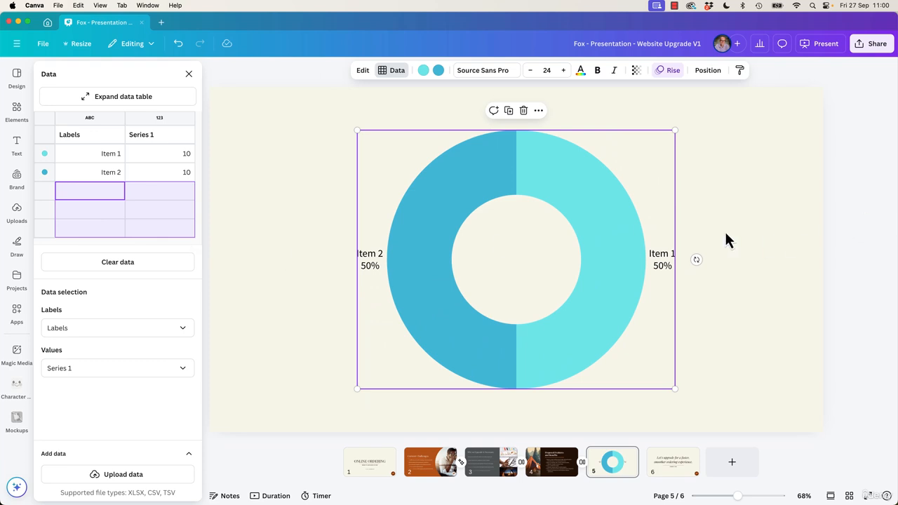
Step: Rename the Item 1 label as "Instore Sales" and set its Series 1 value to 70
click(110, 154)
double_click(109, 153)
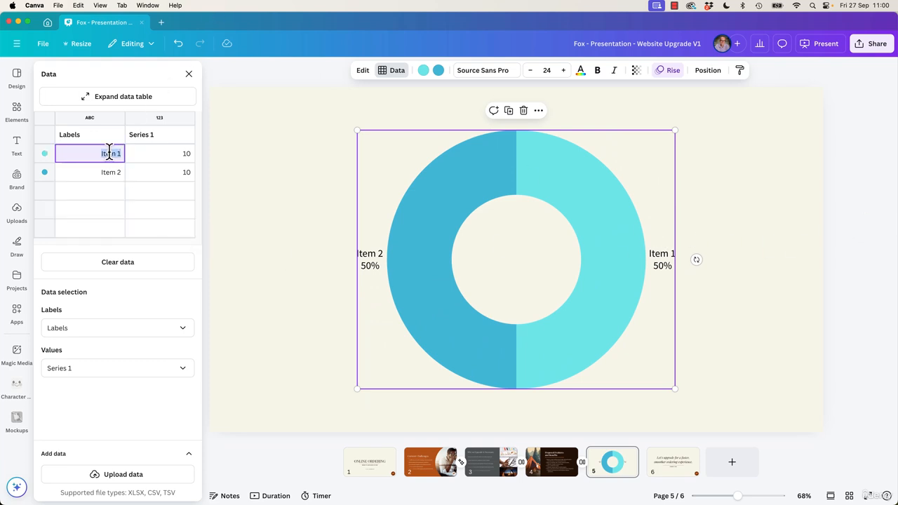
text(Instore Sale)
click(172, 152)
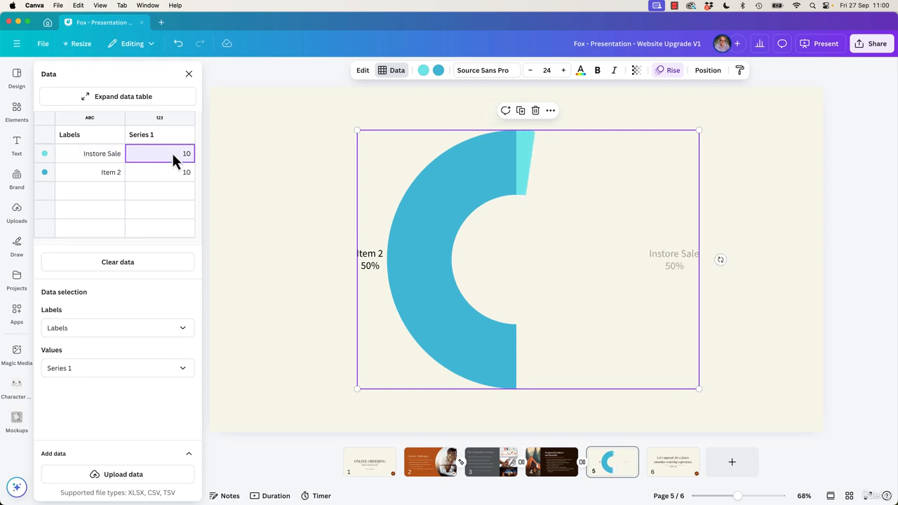
double_click(172, 152)
text(70)
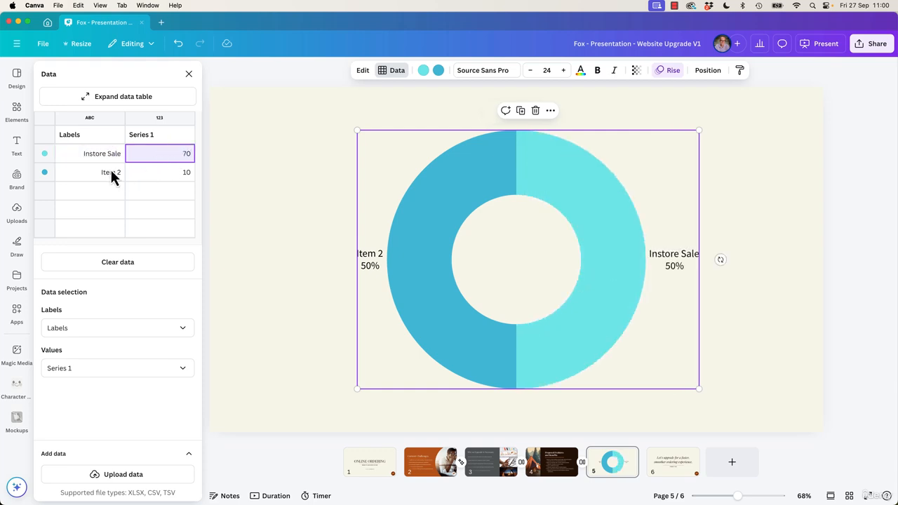
Step: Rename the Item 2 label as "Online Sales" and set its Series 1 value to 30
click(109, 170)
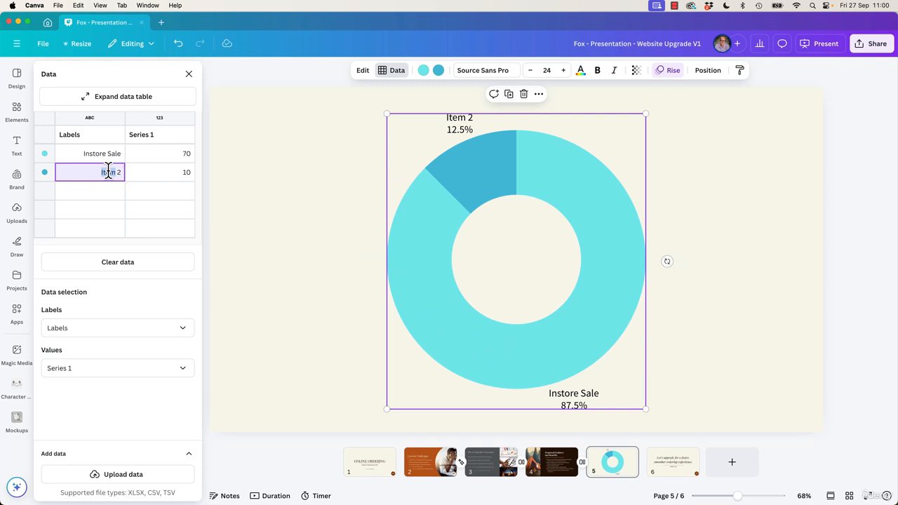
text(Online Sales)
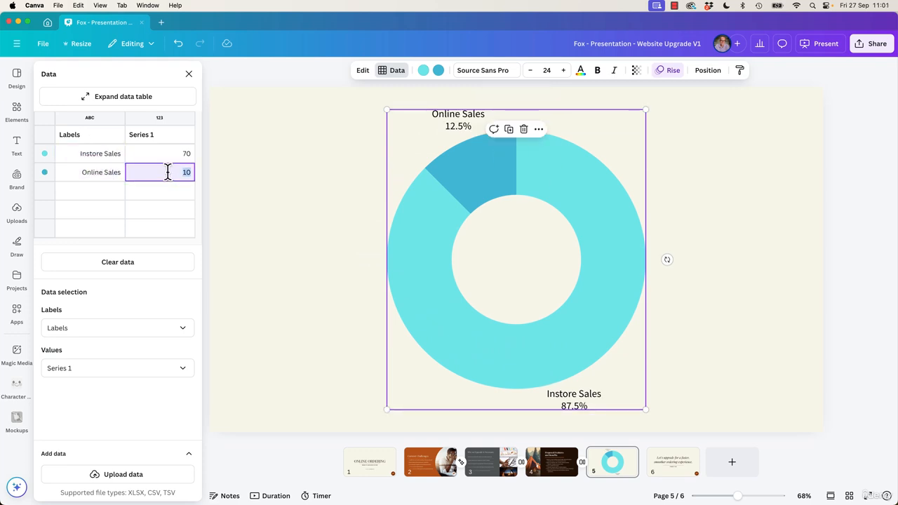
text(30)
click(185, 194)
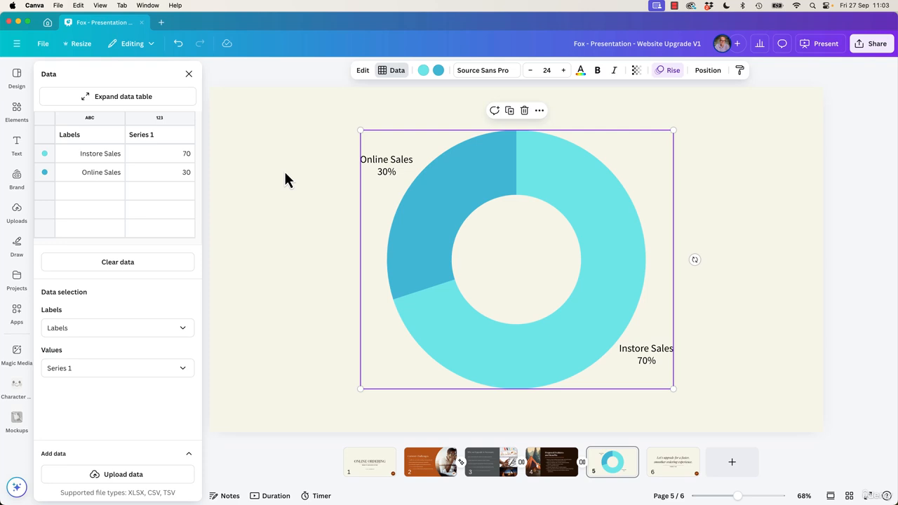
Step: Try formatting the donut chart's values as numbers, and return the format to percentages
click(320, 199)
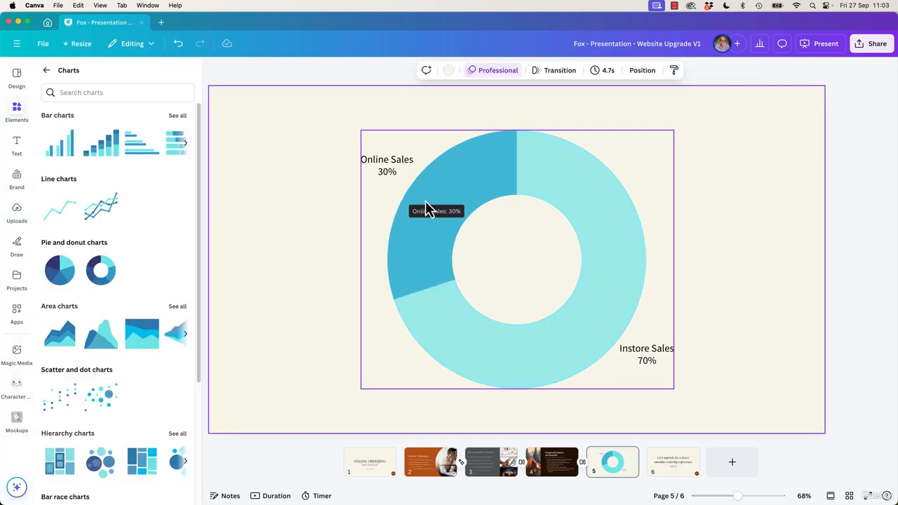
click(467, 190)
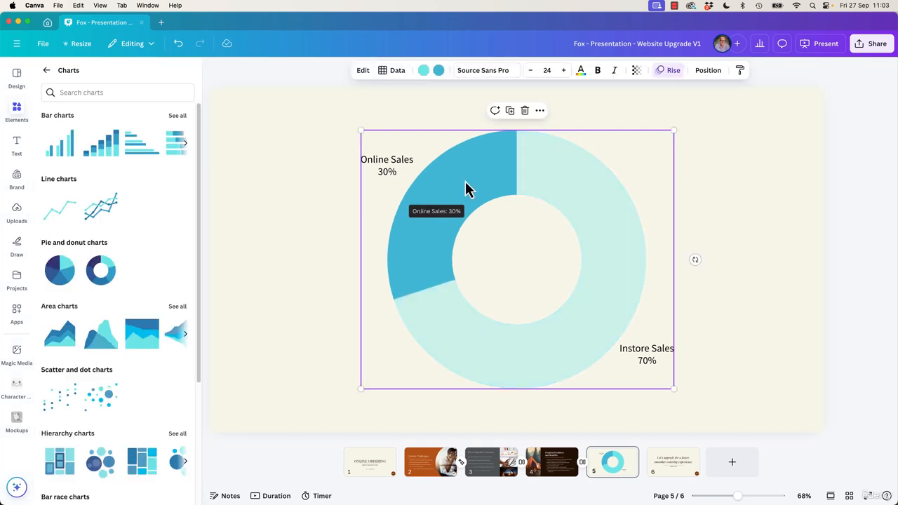
click(398, 74)
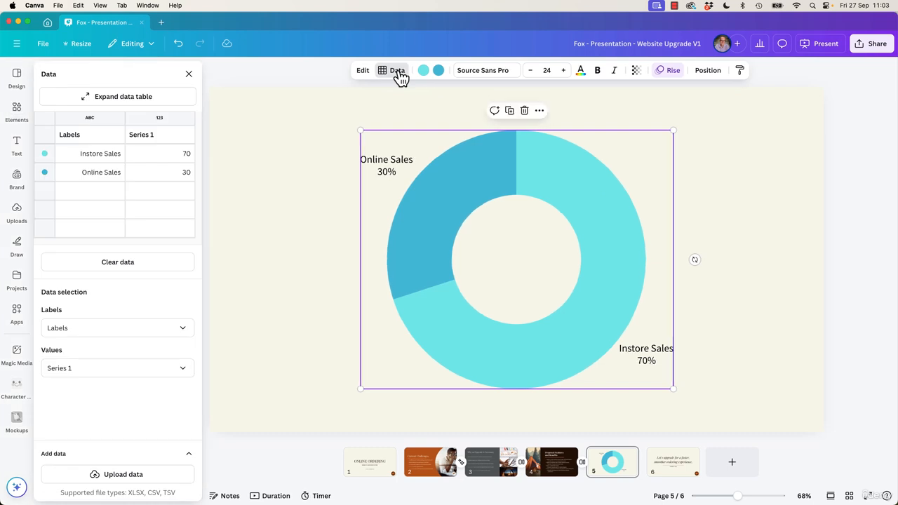
click(365, 73)
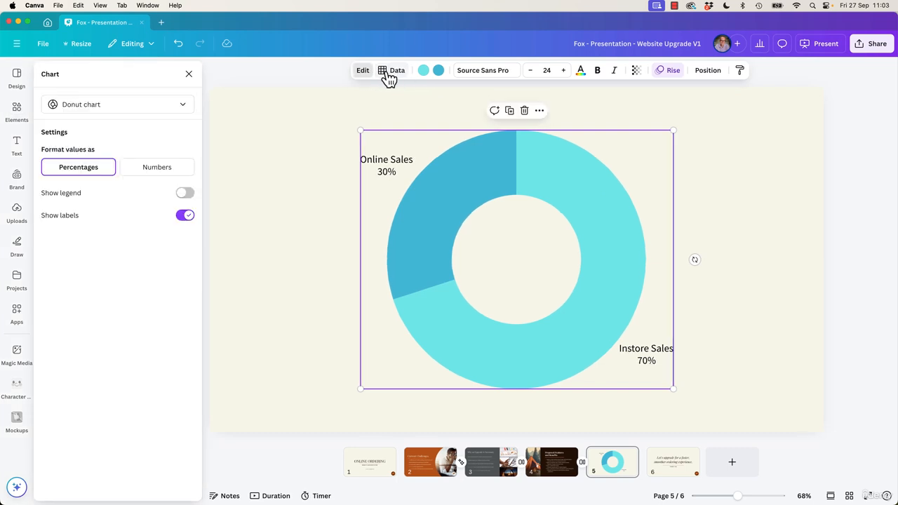
click(390, 73)
click(366, 74)
click(133, 172)
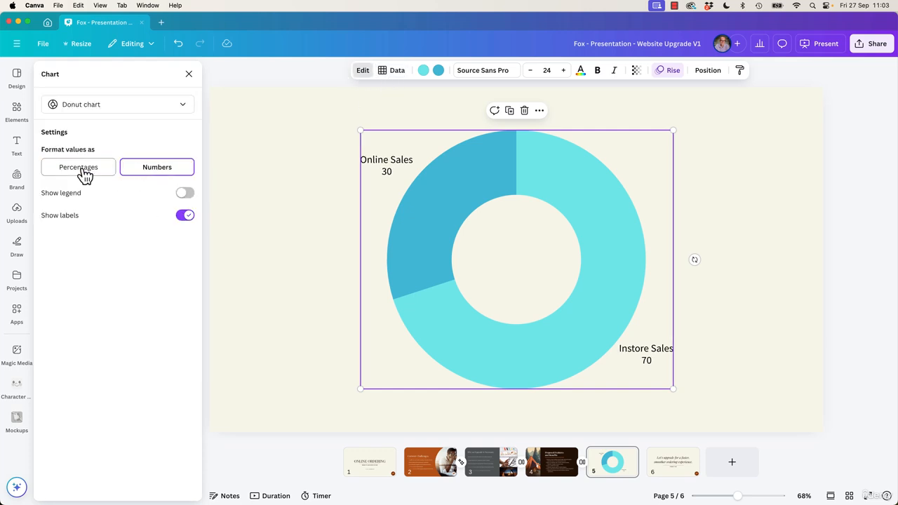
click(85, 174)
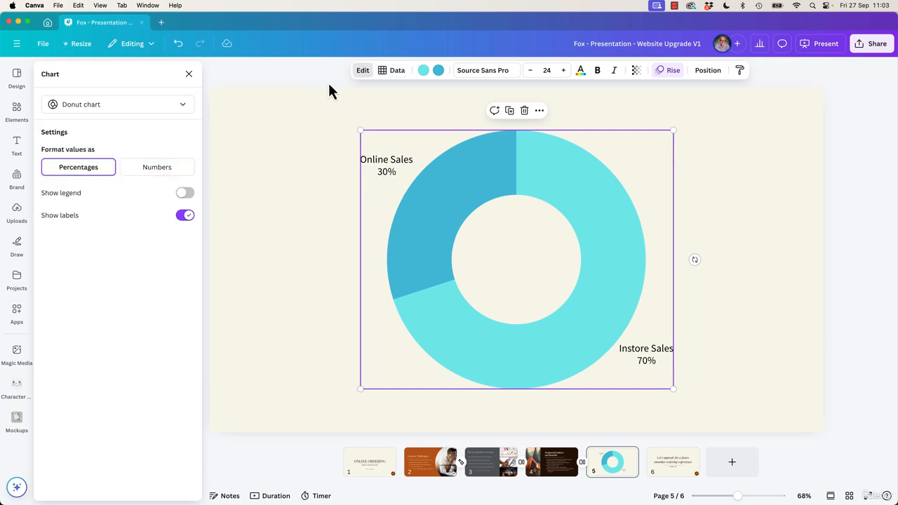
Step: Review the Instore Sales and Online Sales entries in the expanded data table and close it
click(394, 74)
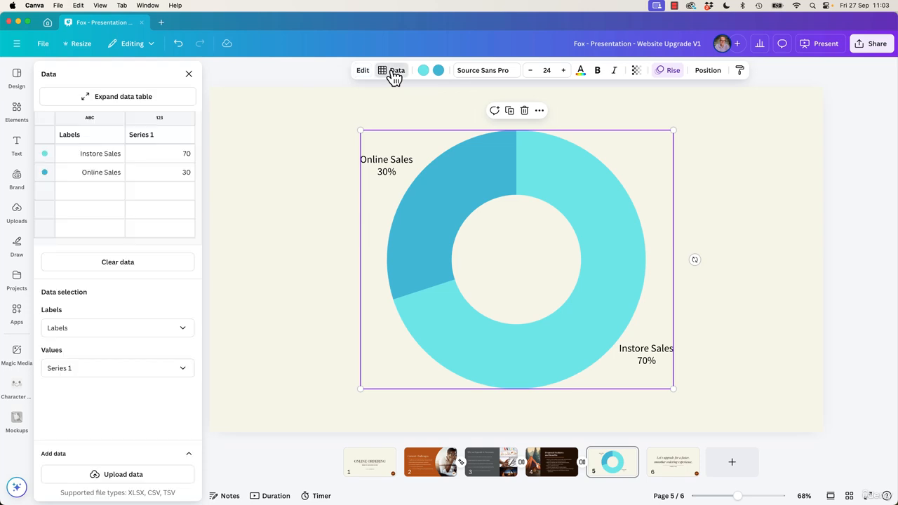
click(116, 98)
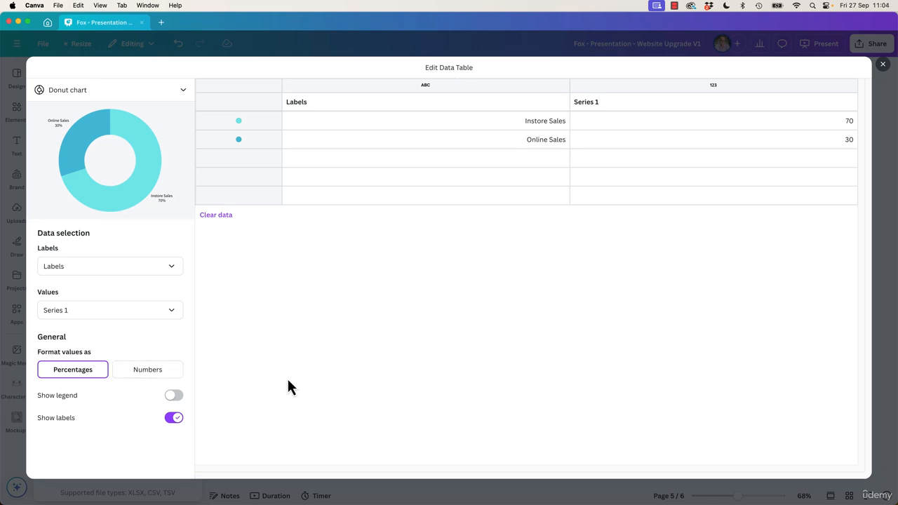
click(882, 63)
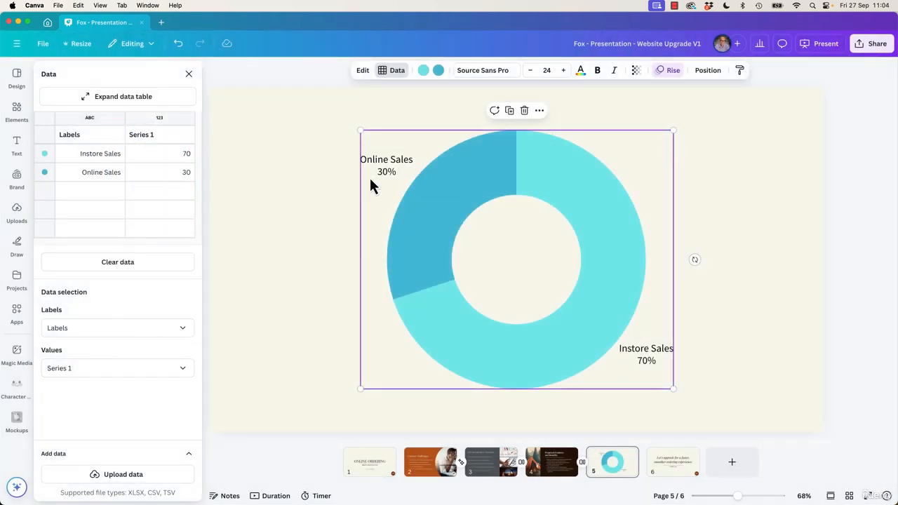
Step: Try showing the chart's legend and hiding its labels, and restore both display settings
click(363, 70)
click(184, 193)
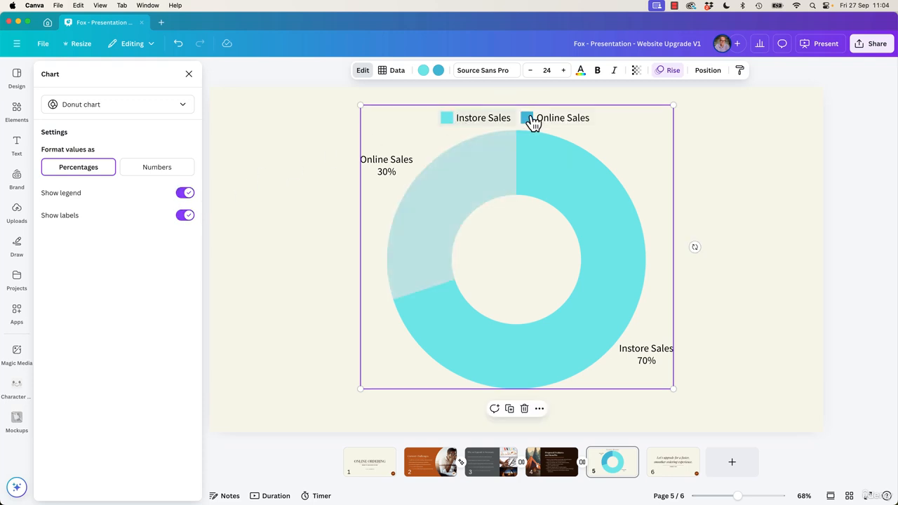
click(184, 215)
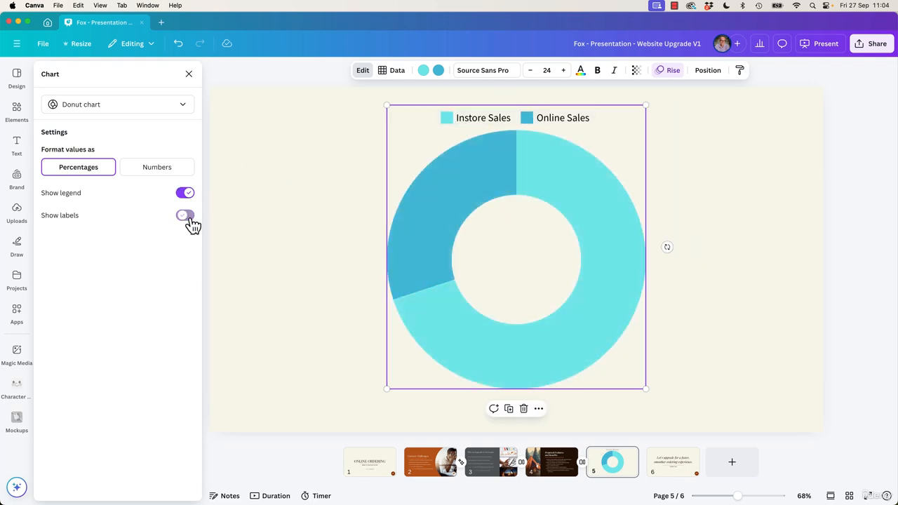
click(183, 216)
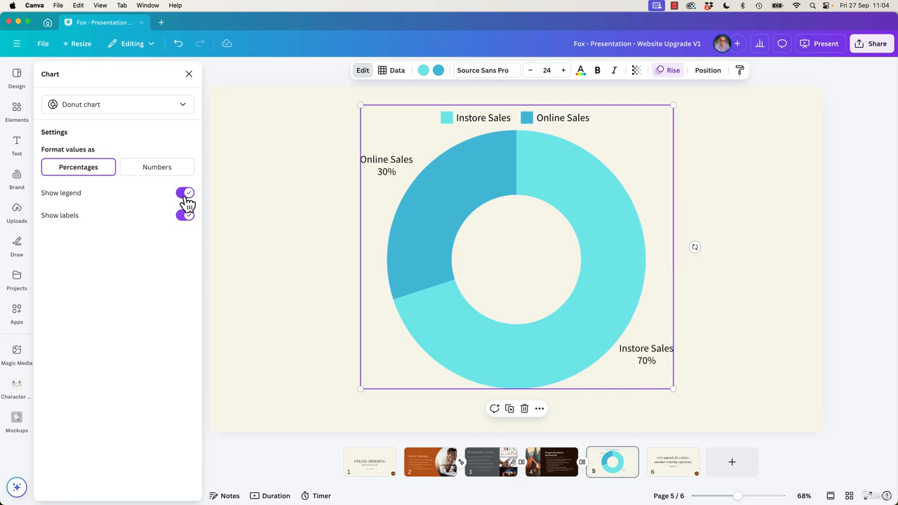
click(184, 193)
Step: Try the pie chart and bar chart types on the sales data, and return it to a donut chart
click(110, 112)
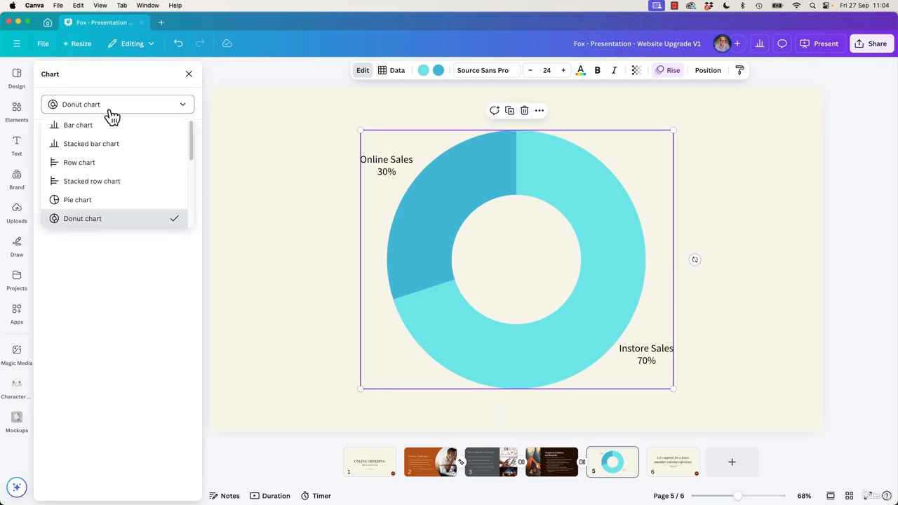
click(86, 203)
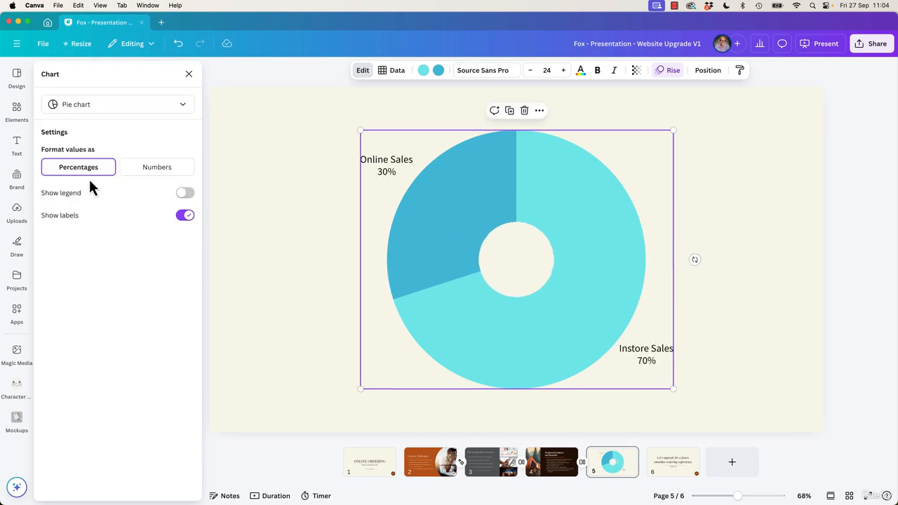
click(103, 115)
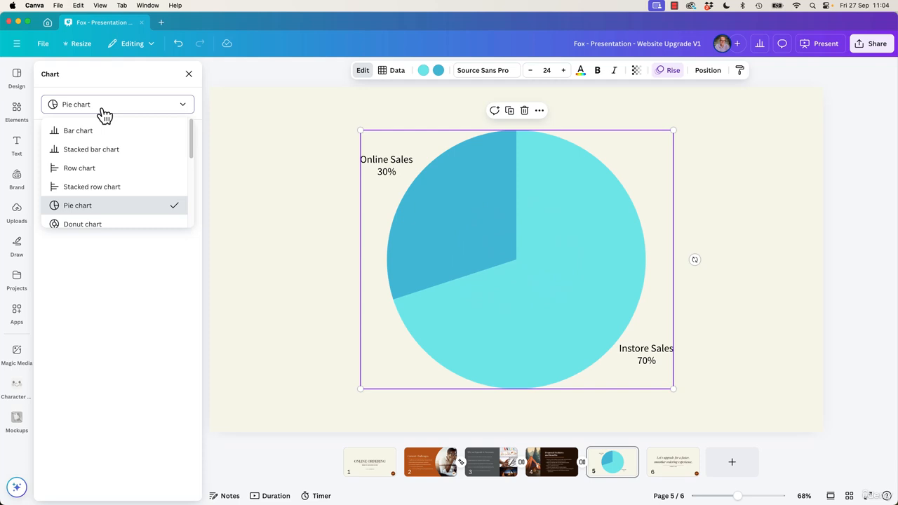
click(98, 220)
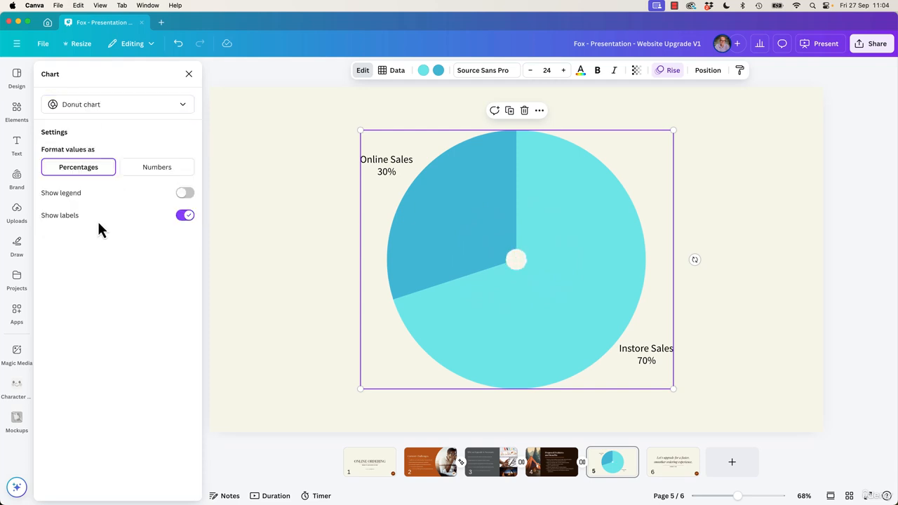
click(124, 116)
click(94, 124)
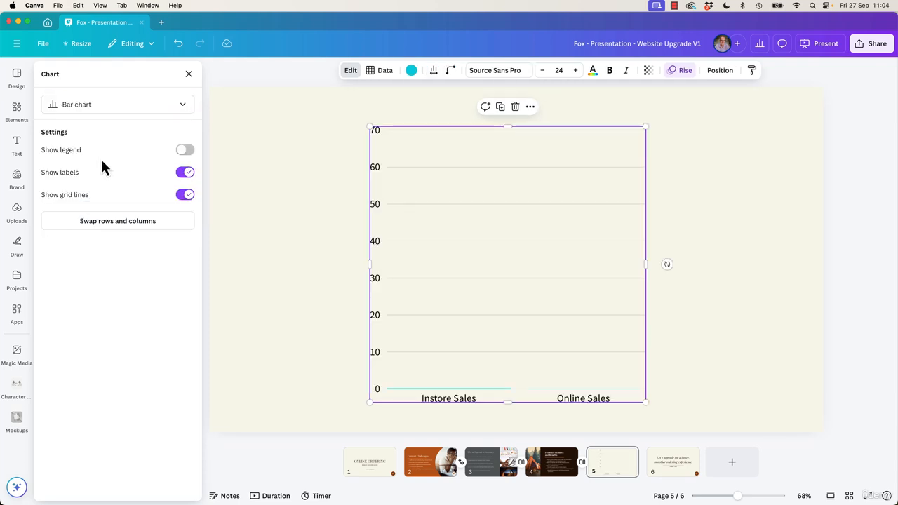
click(121, 117)
click(97, 223)
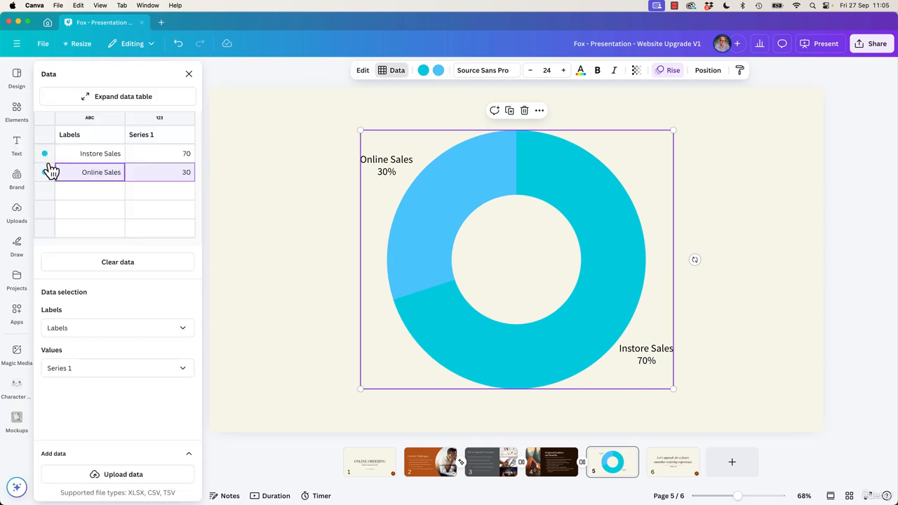
Step: Recolour the Instore Sales segment of the donut chart to the document's orange #ff8a44, after trying the light blue
click(46, 160)
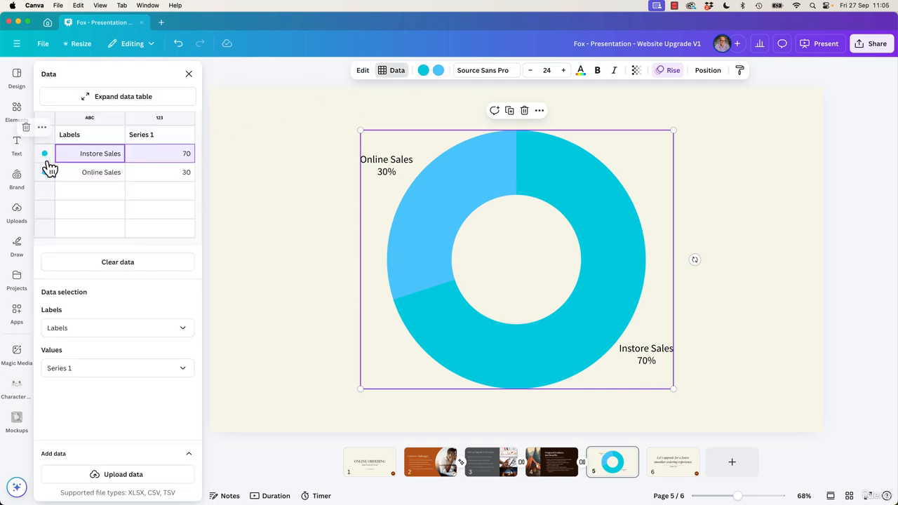
right_click(49, 168)
click(81, 240)
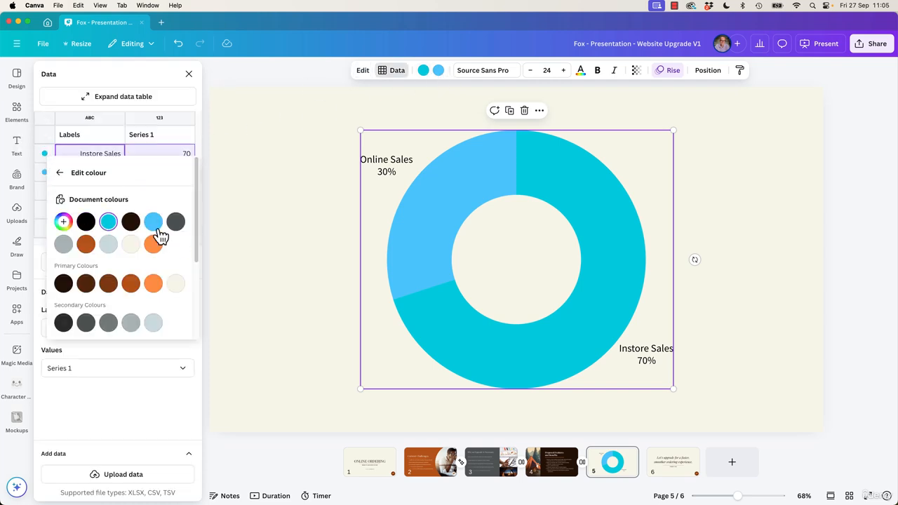
click(154, 225)
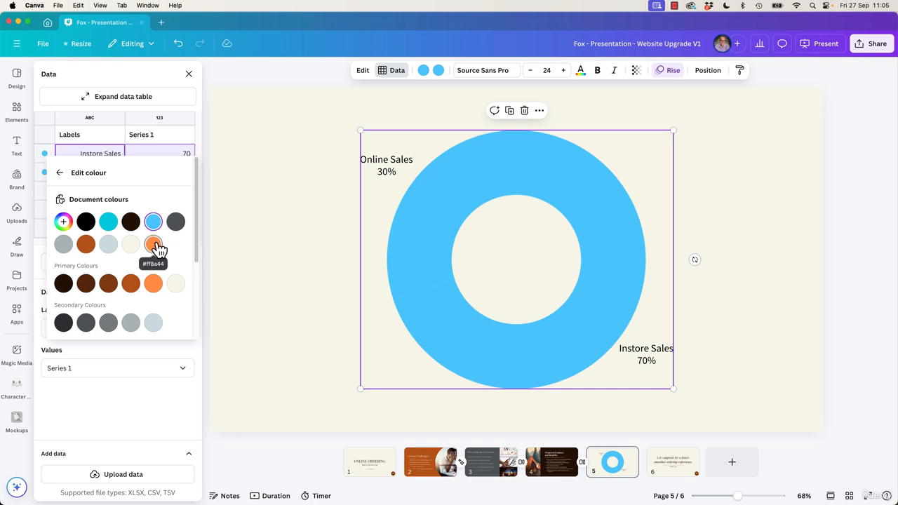
click(154, 244)
click(234, 241)
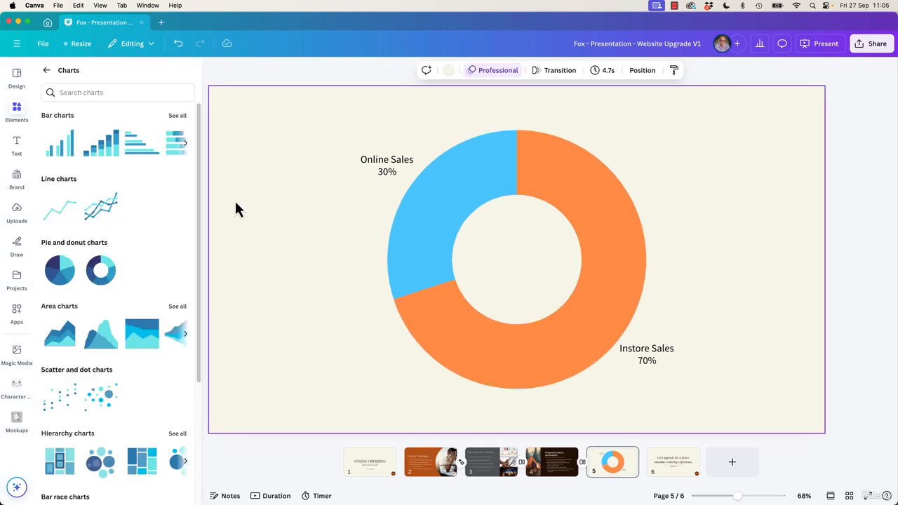
Step: Add a blank page directly after the donut chart page and insert the vertical grouped bar chart on it
click(735, 465)
drag(706, 474, 631, 474)
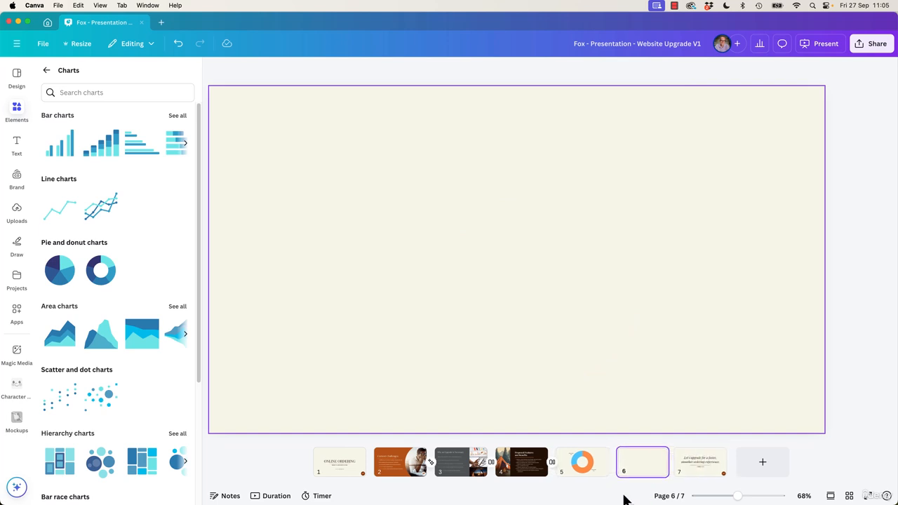
click(249, 75)
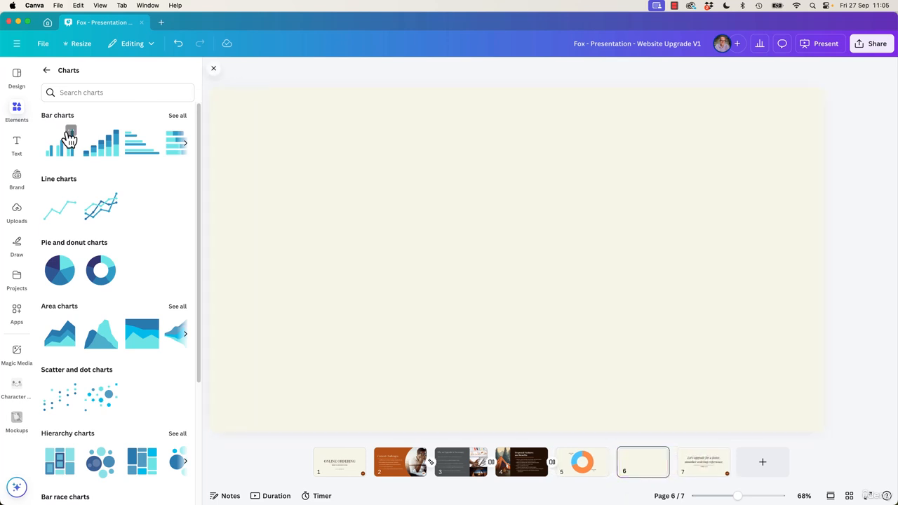
click(179, 116)
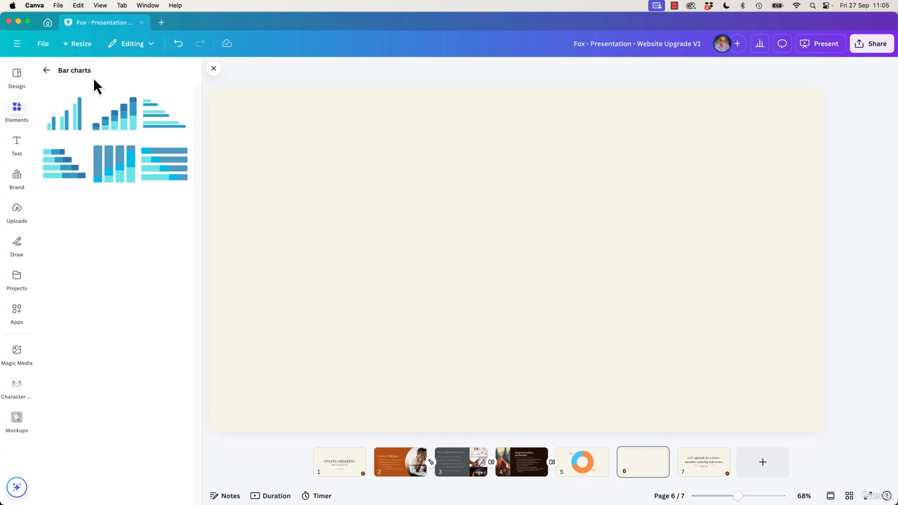
click(76, 112)
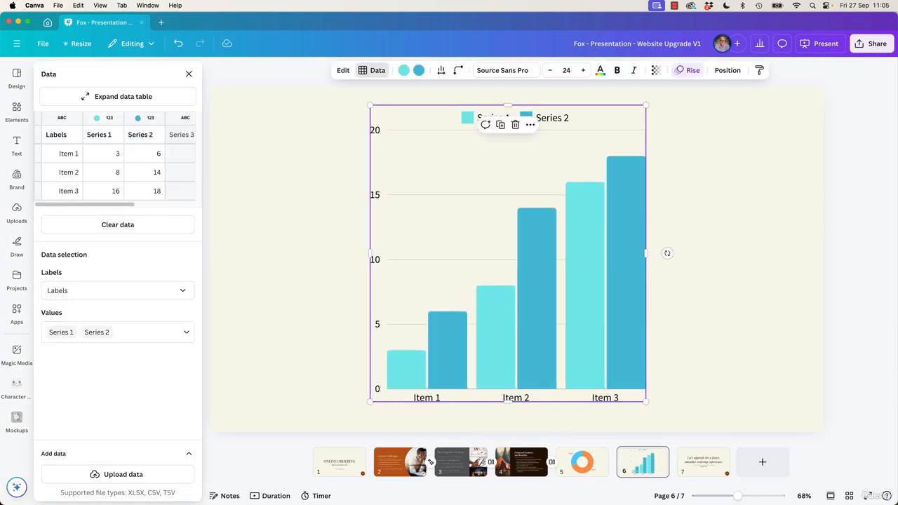
Step: Switch to Finder, preview the product names and wholesale prices in Charts & Graphs.csv, and return to the presentation
key(super+Tab)
key(space)
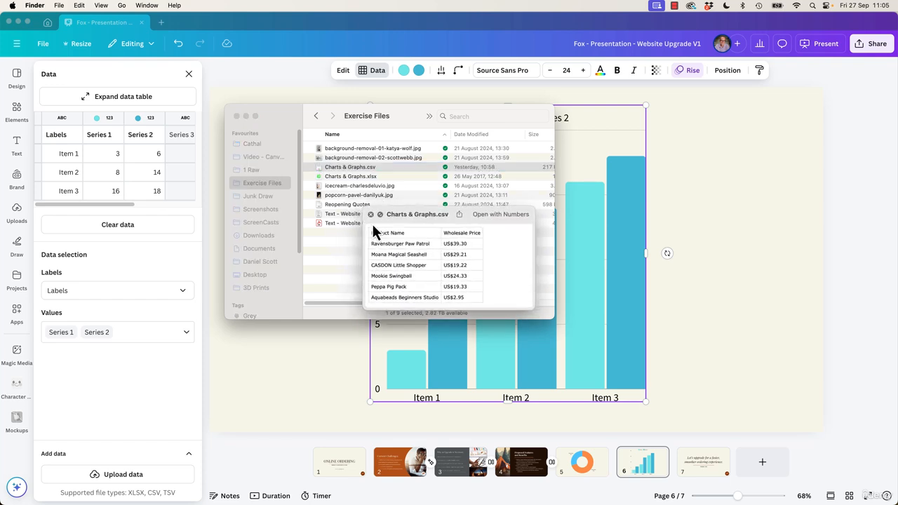
key(Down)
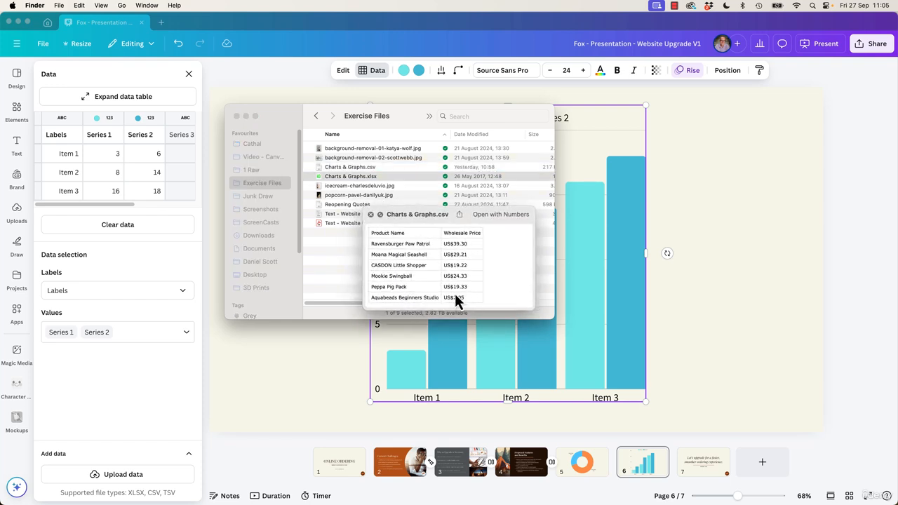
key(space)
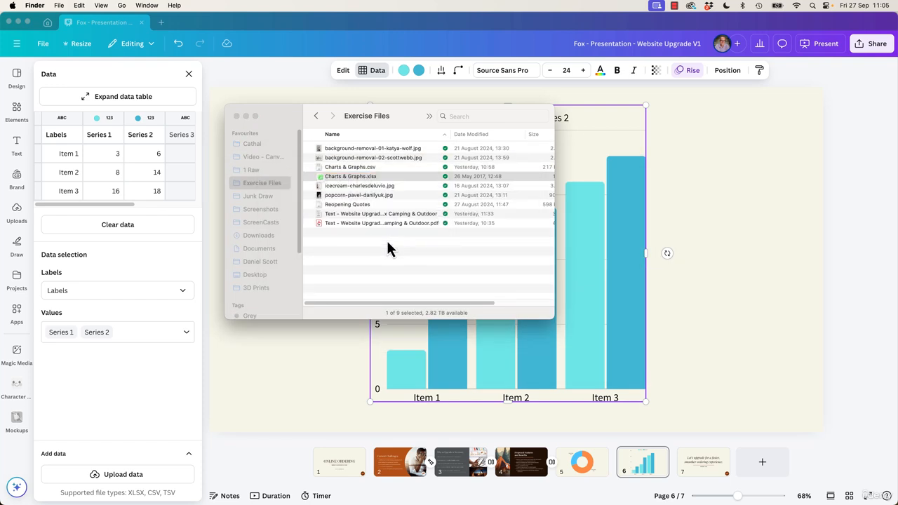
click(368, 168)
key(space)
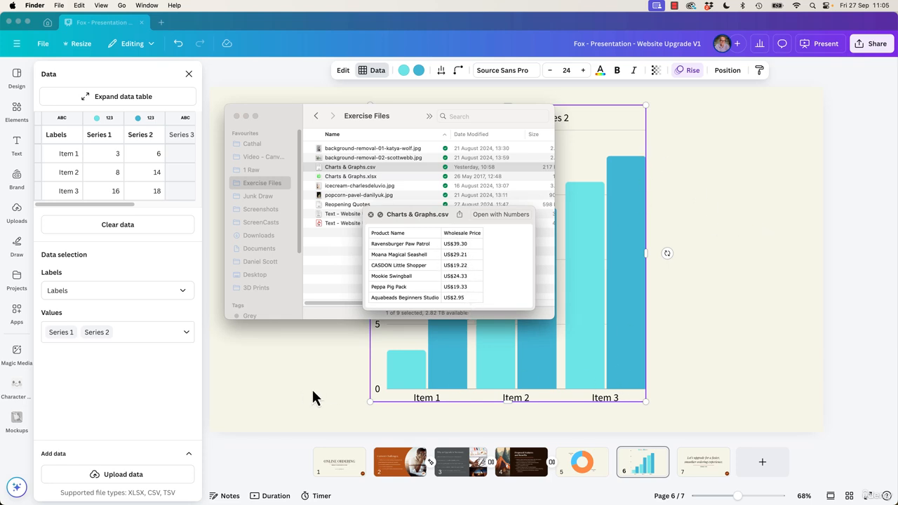
click(127, 88)
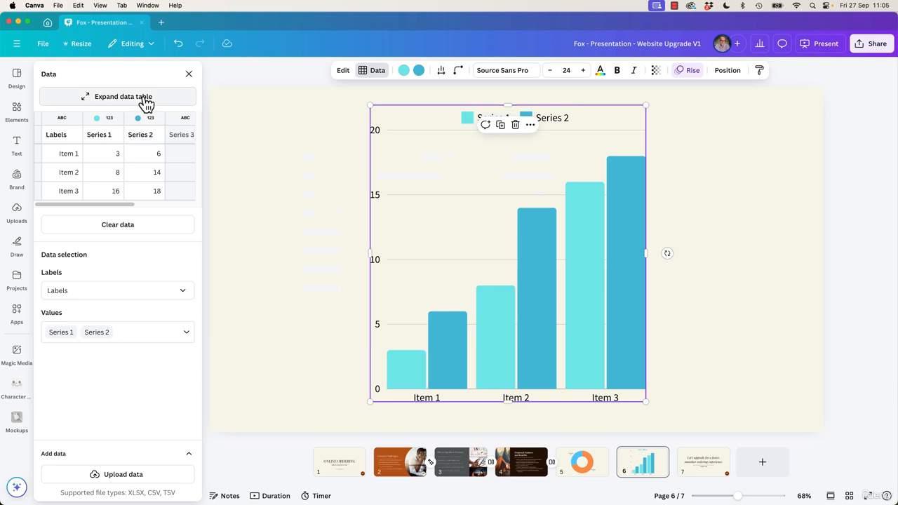
Step: Delete the Series 2 column in the bar chart's expanded data table and close the table
click(144, 102)
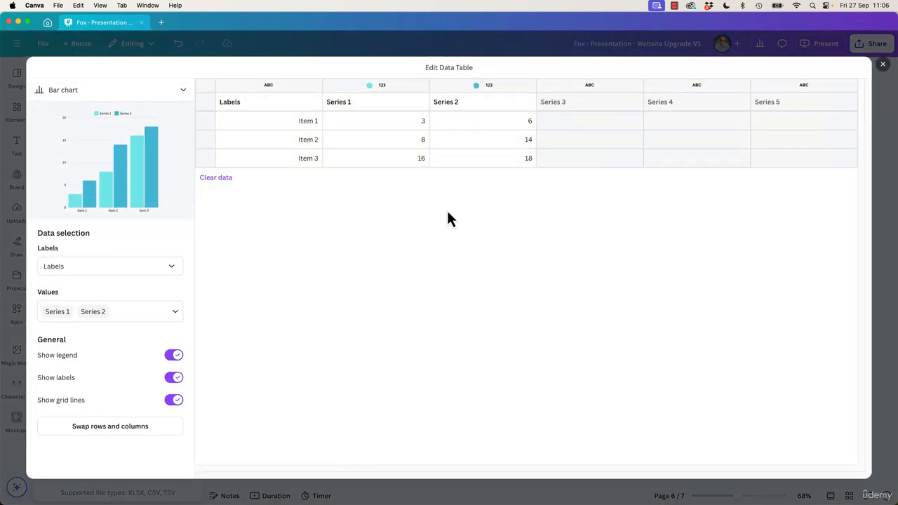
click(507, 91)
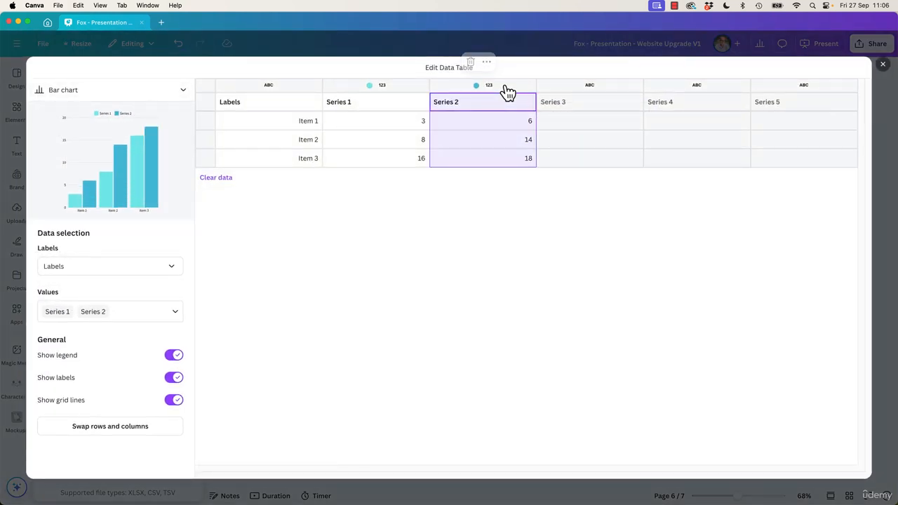
click(471, 61)
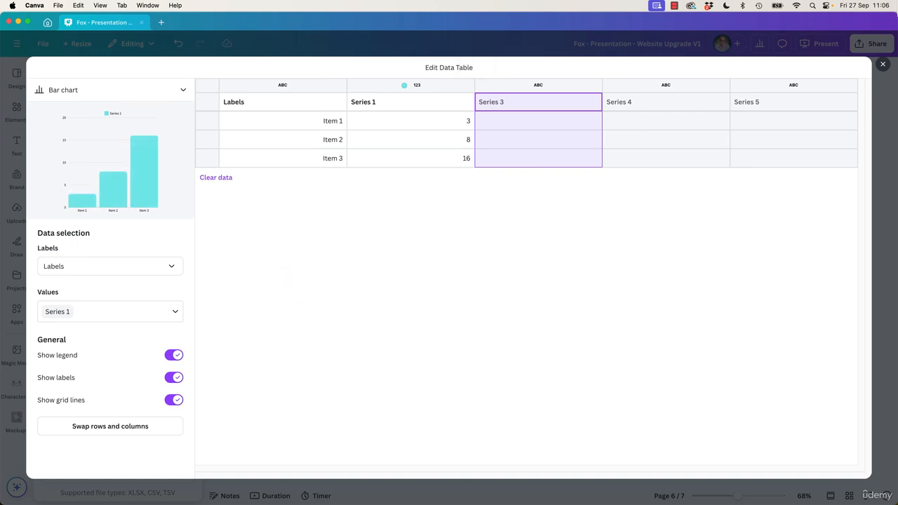
click(883, 65)
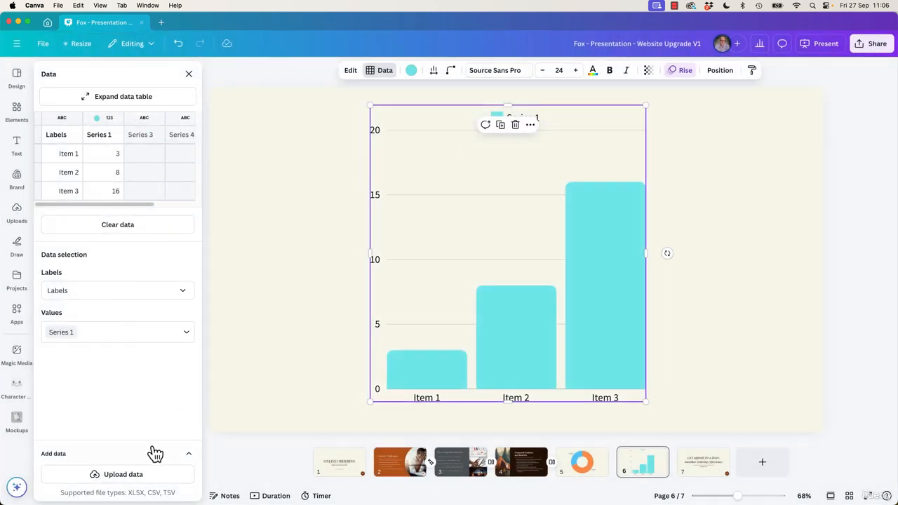
Step: Upload Charts & Graphs.csv from the Exercise Files folder as the bar chart's data
click(145, 476)
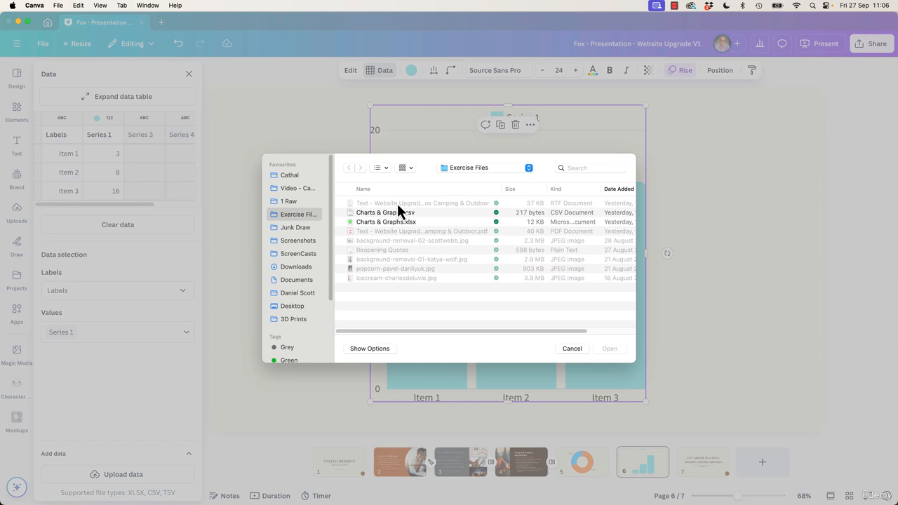
click(398, 212)
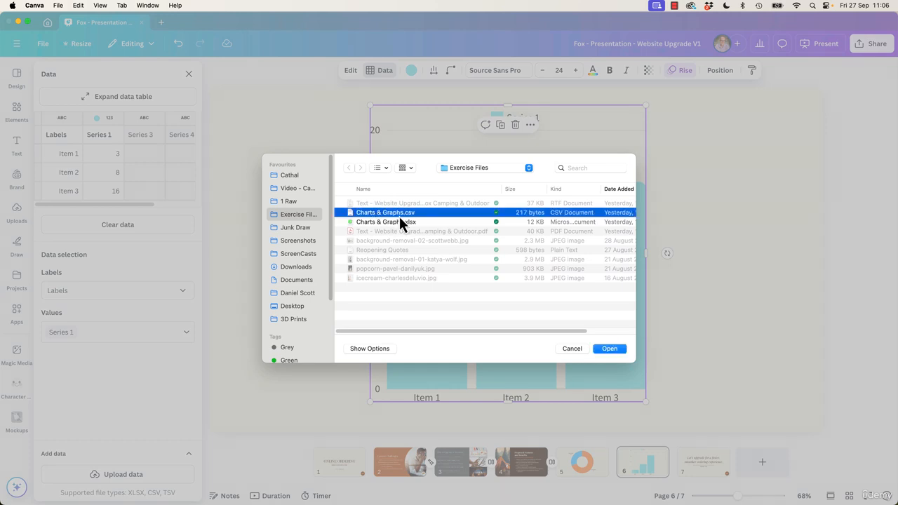
key(space)
key(space)
click(618, 352)
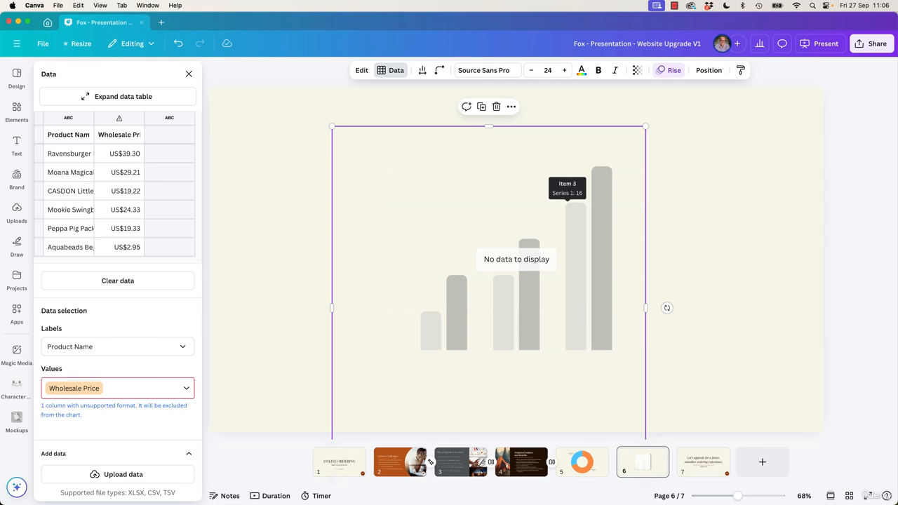
Step: Check the price format in Charts & Graphs.csv and set the Wholesale Price column's data type to Number
key(super+Tab)
key(space)
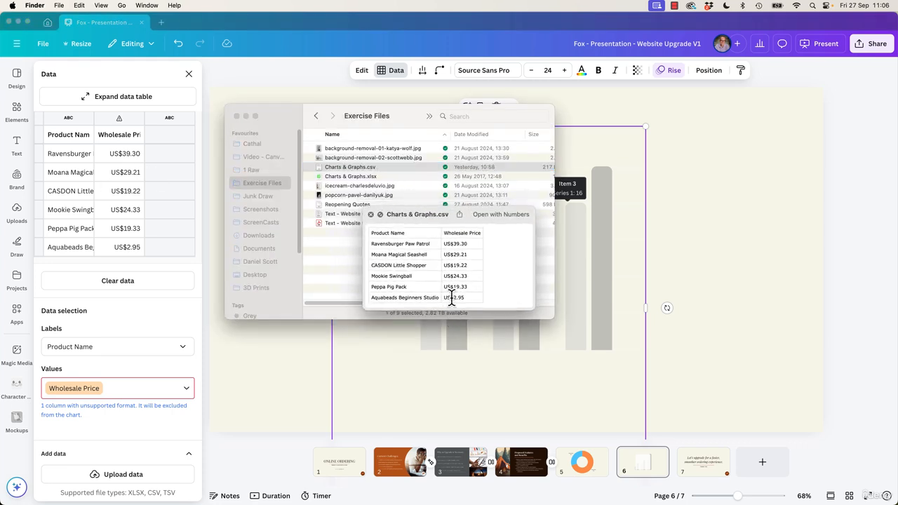
click(132, 160)
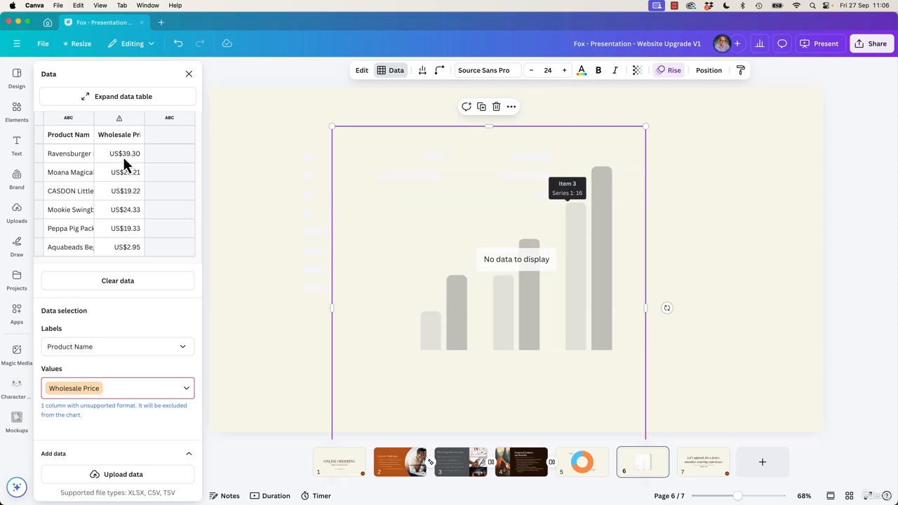
click(119, 120)
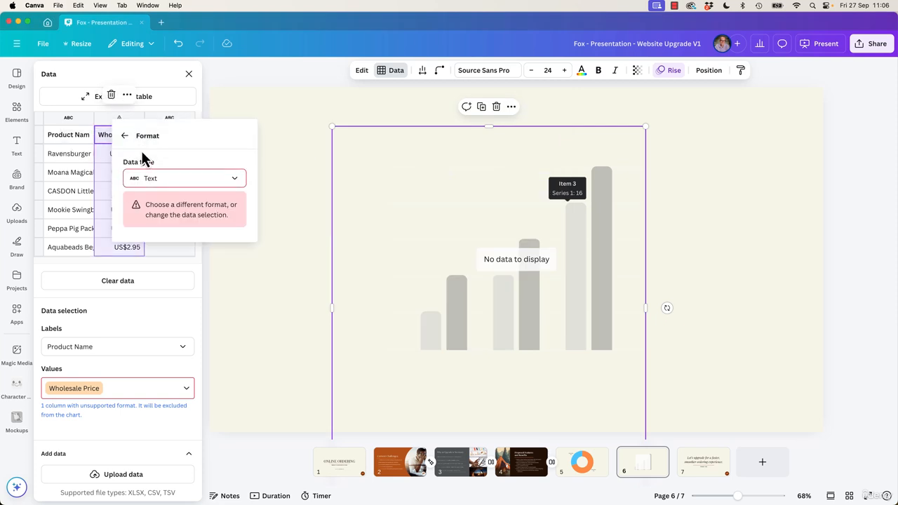
click(166, 181)
click(164, 204)
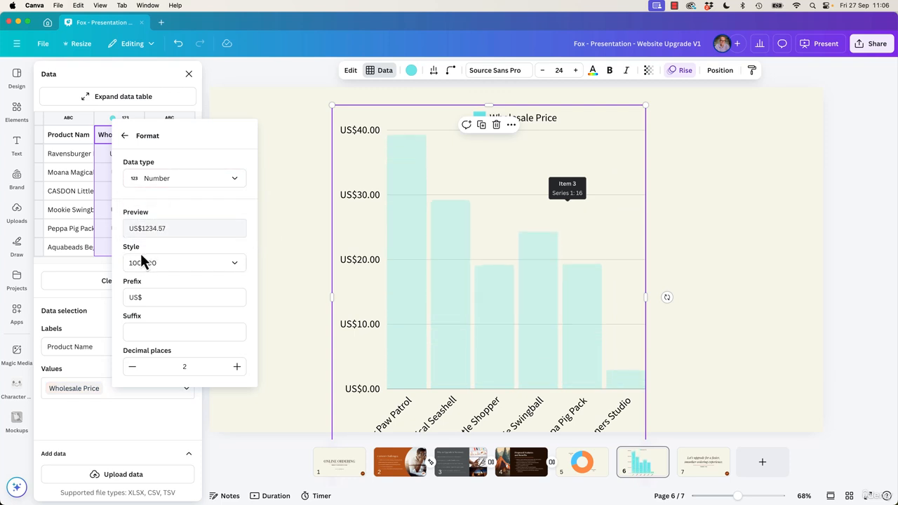
click(101, 216)
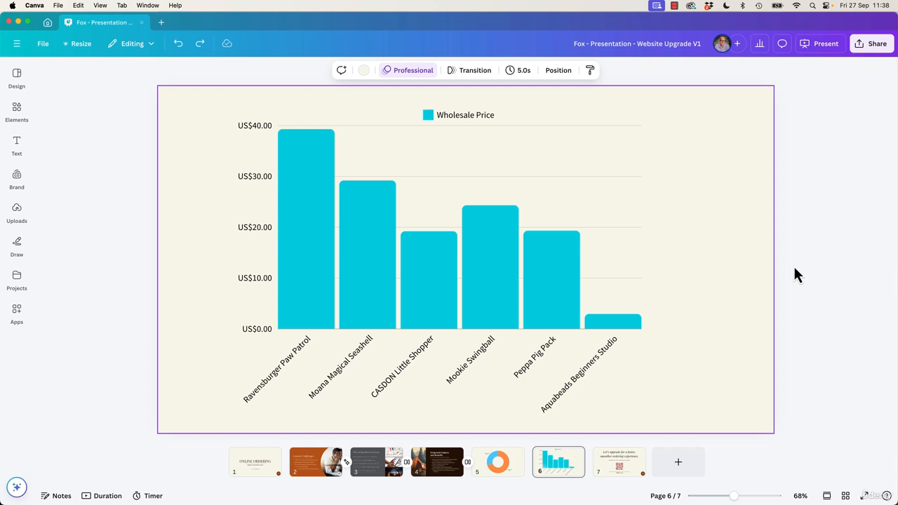
Step: Copy the names and prices from My Fairy Garden to TOMY Pop Up Pirate in Numbers and paste them over the bar chart's data
click(354, 294)
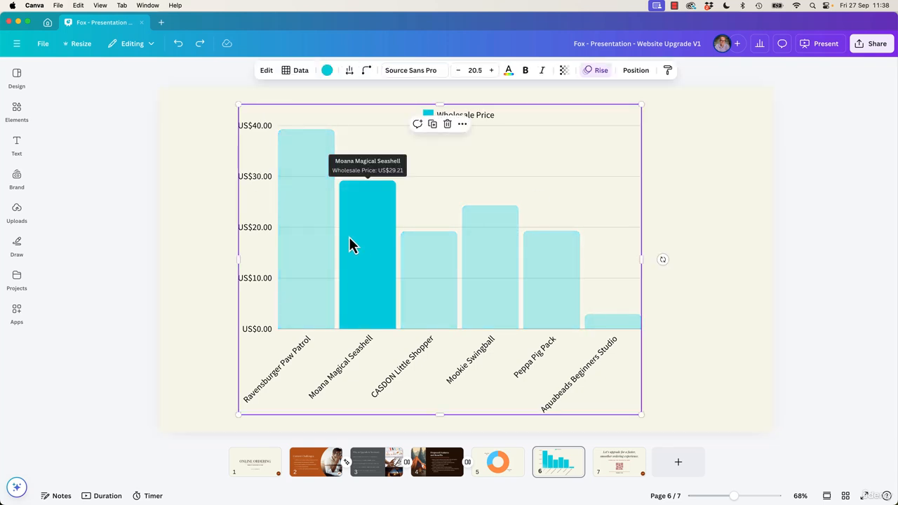
click(297, 70)
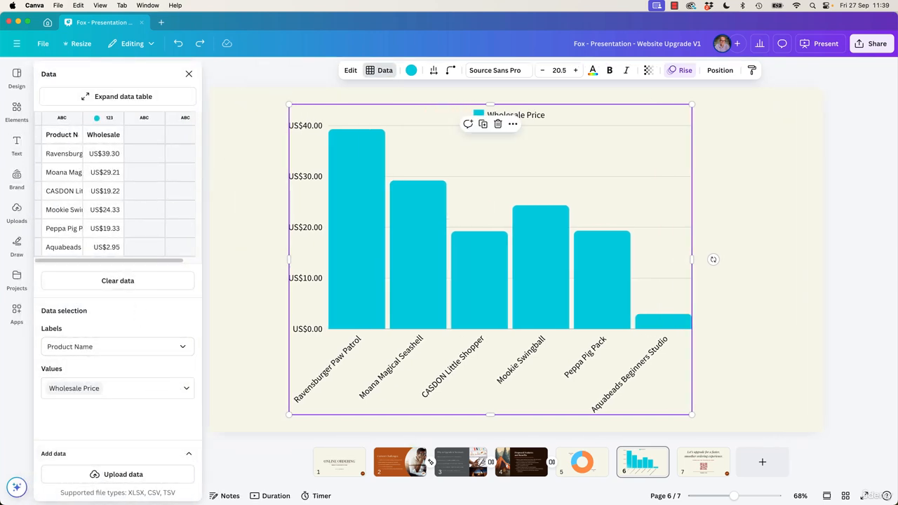
key(super+Tab)
click(275, 150)
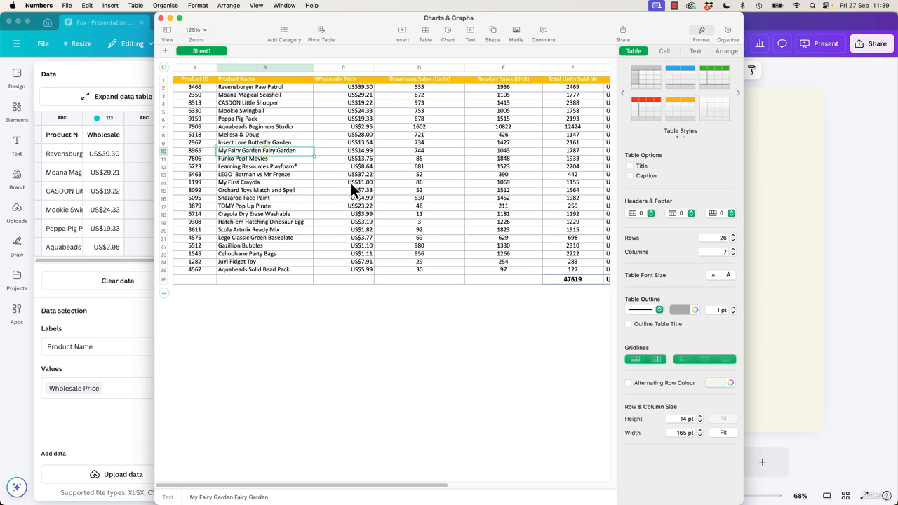
key(super+c)
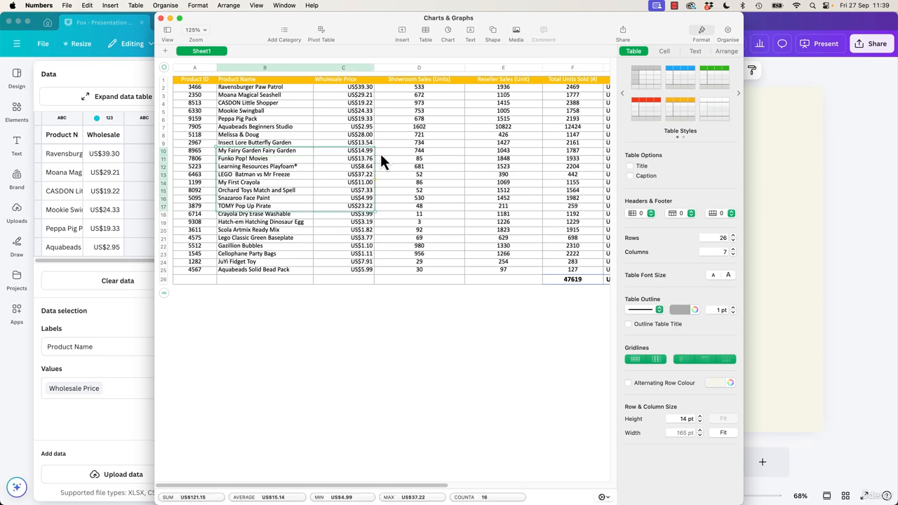
key(super+Tab)
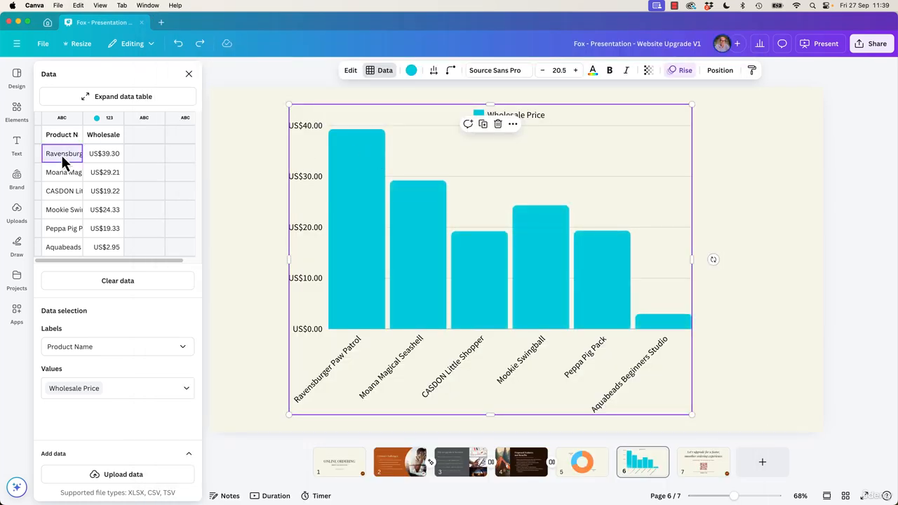
key(super+v)
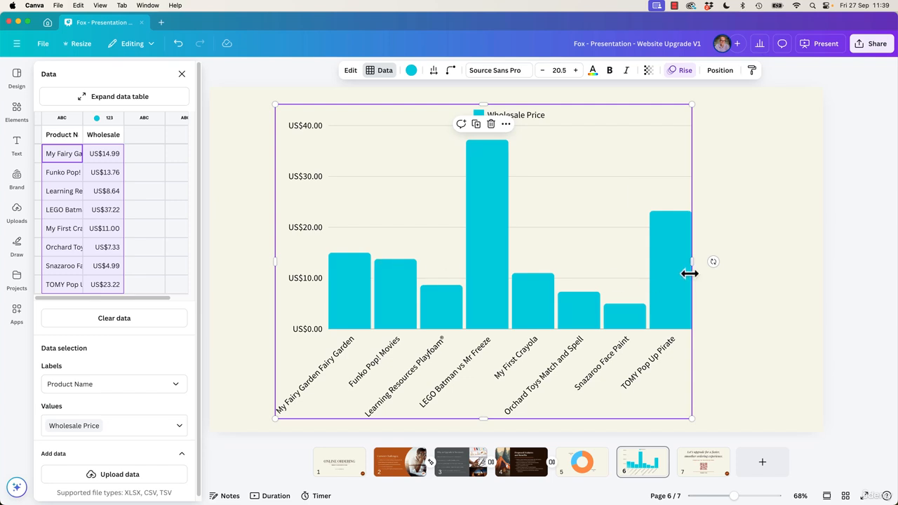
Step: Select the Wholesale Price values from My Fairy Garden to TOMY Pop Up Pirate, and clear the selection
mouse_move(687, 274)
click(109, 156)
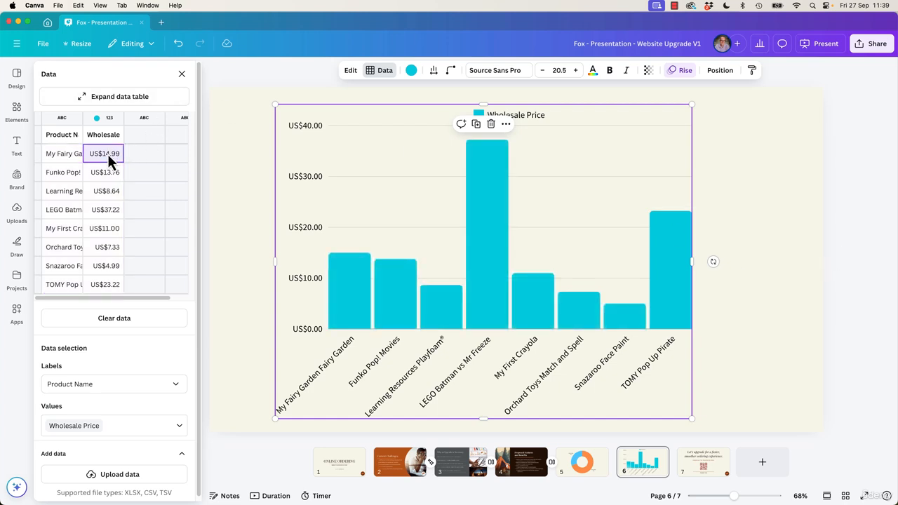
shift+click(112, 284)
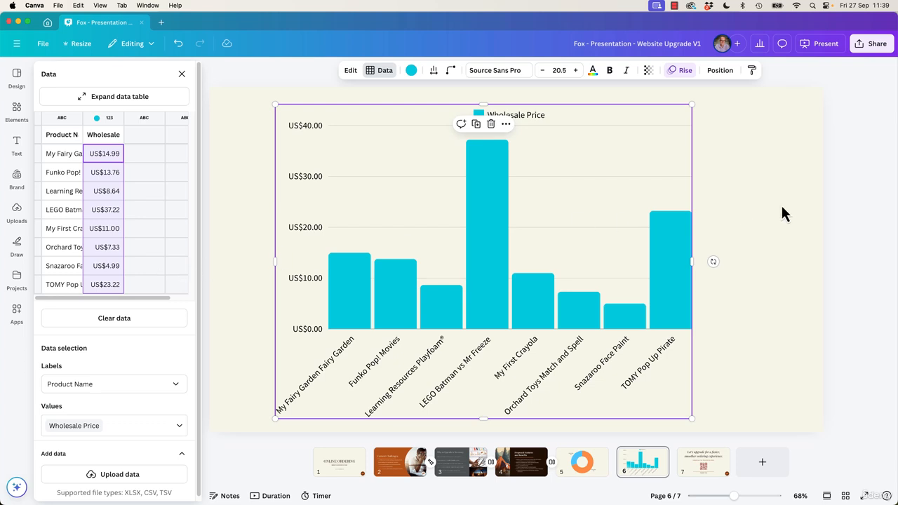
click(860, 203)
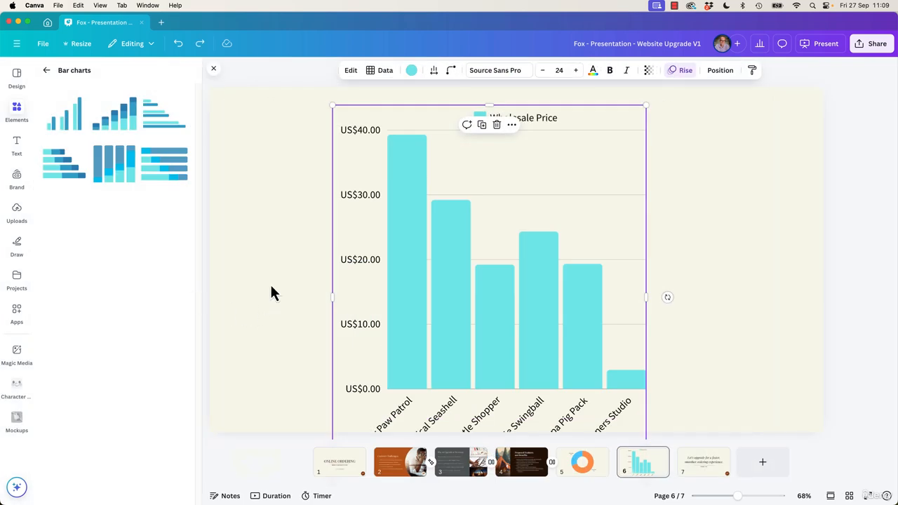
Step: Open the bar chart's full data table, examine the options for the empty third column and the Wholesale Price column, and close the table
click(386, 71)
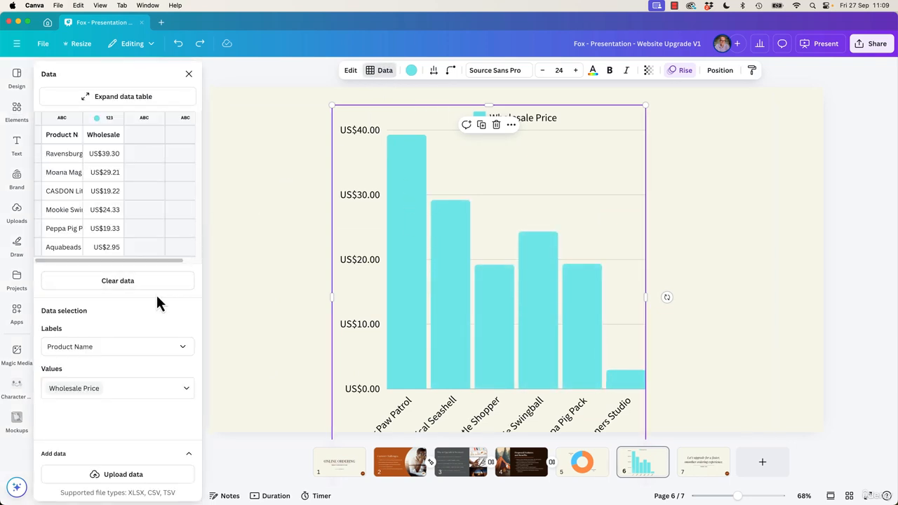
click(143, 101)
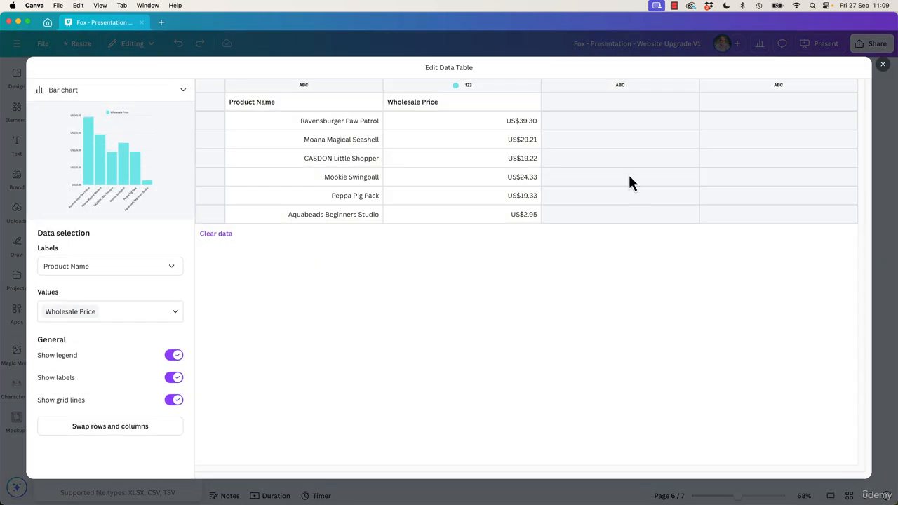
right_click(568, 86)
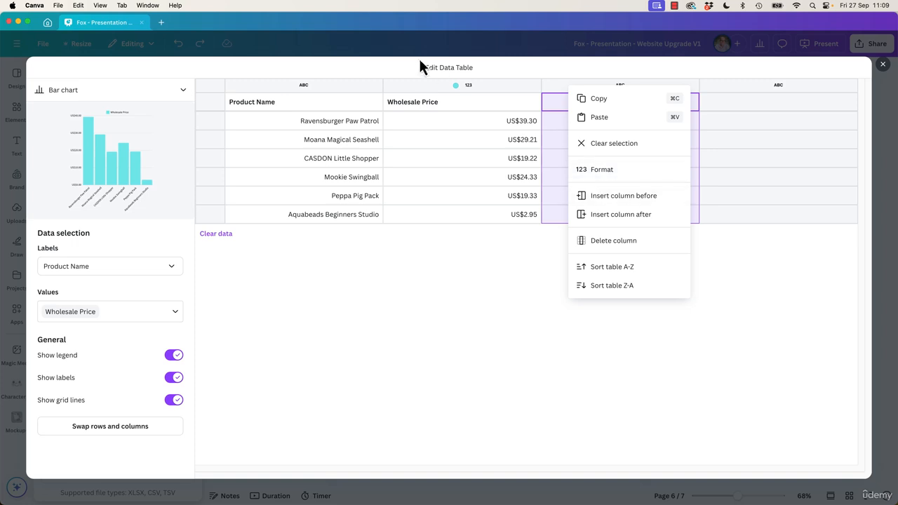
right_click(411, 88)
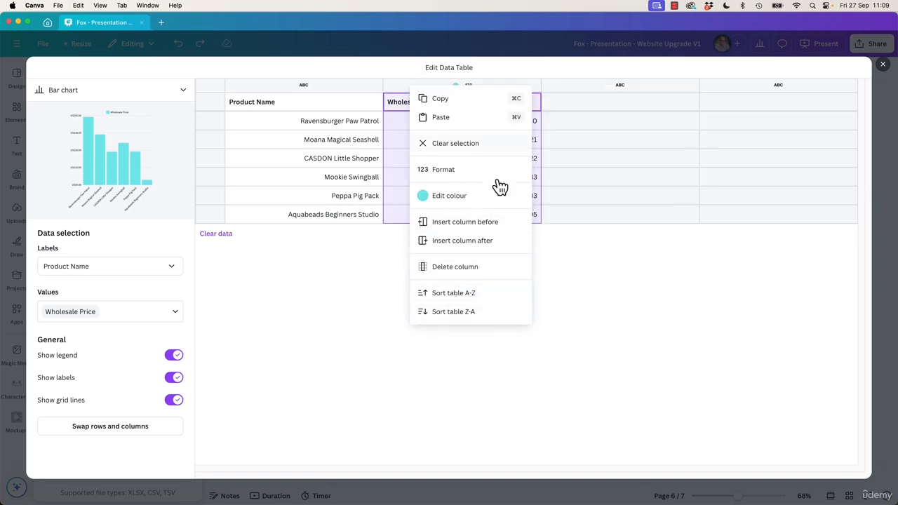
click(617, 271)
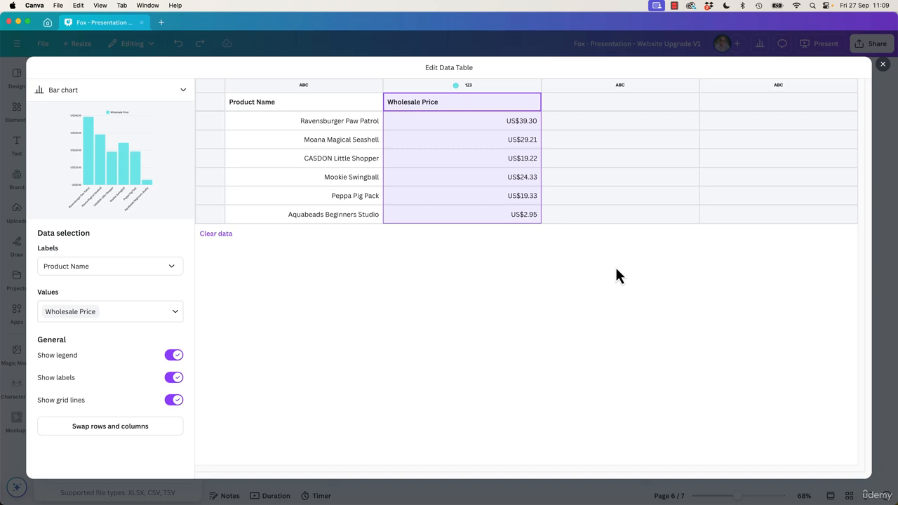
click(884, 66)
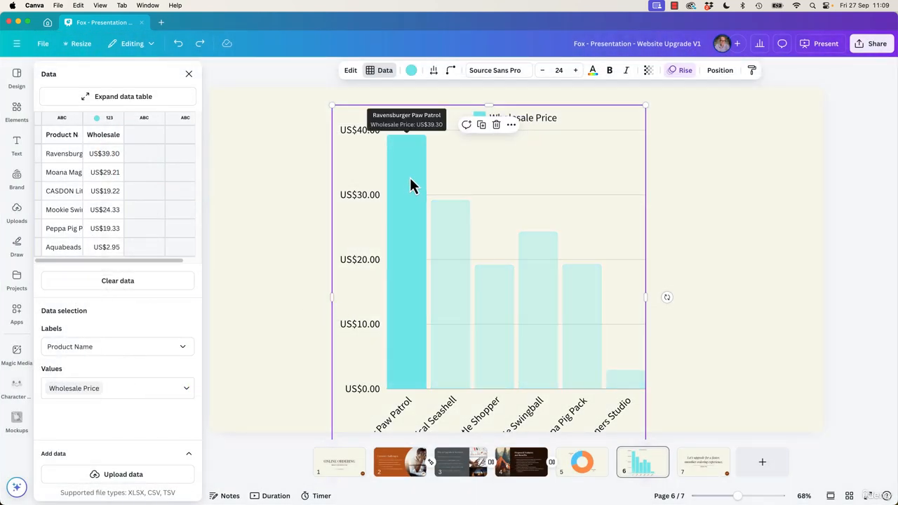
Step: Recolour the bars with the orange from the document colours and set their roundness to 0
click(413, 73)
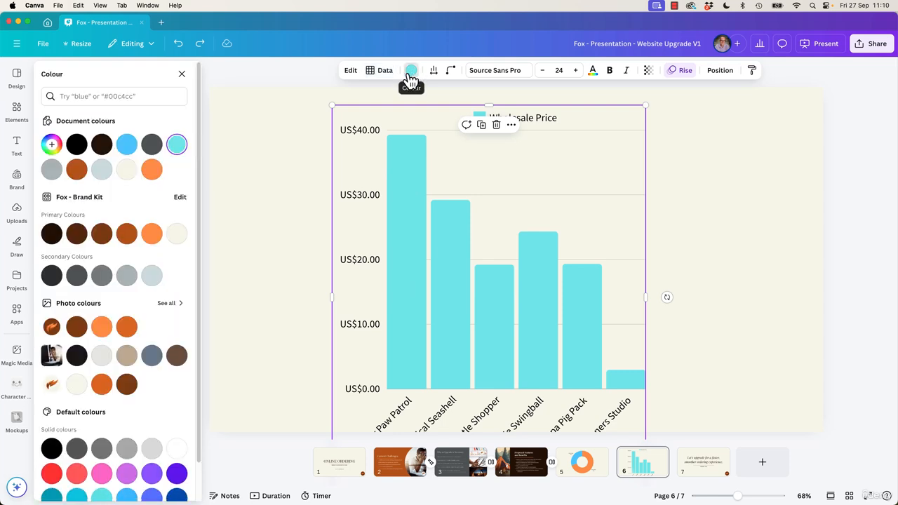
click(152, 170)
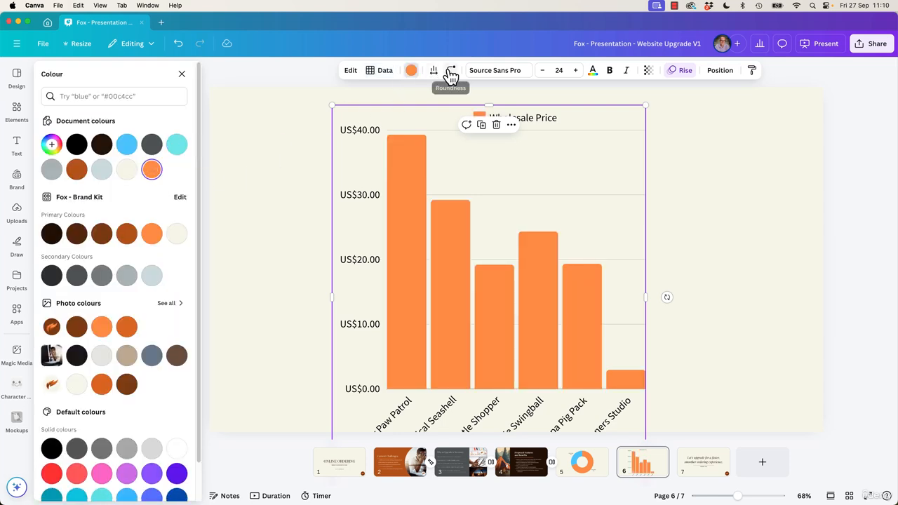
click(451, 70)
drag(447, 110, 305, 120)
drag(417, 111, 551, 205)
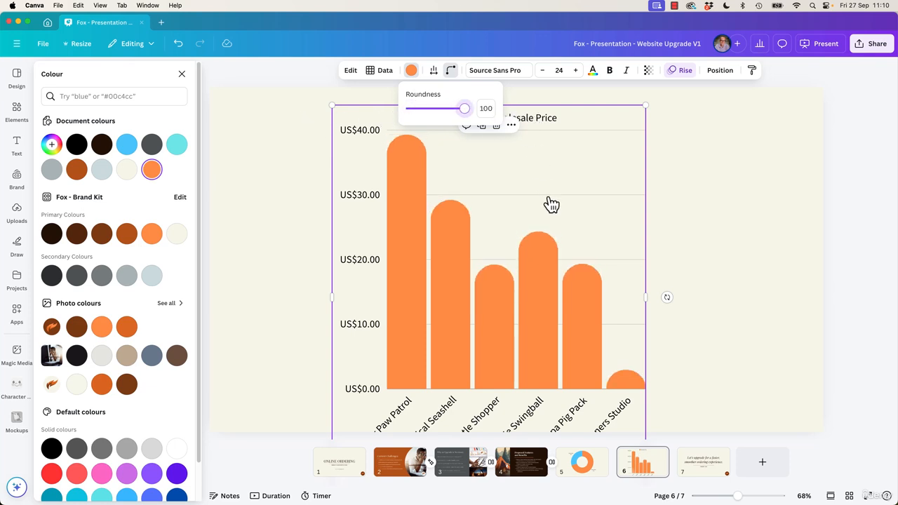
drag(458, 110, 384, 94)
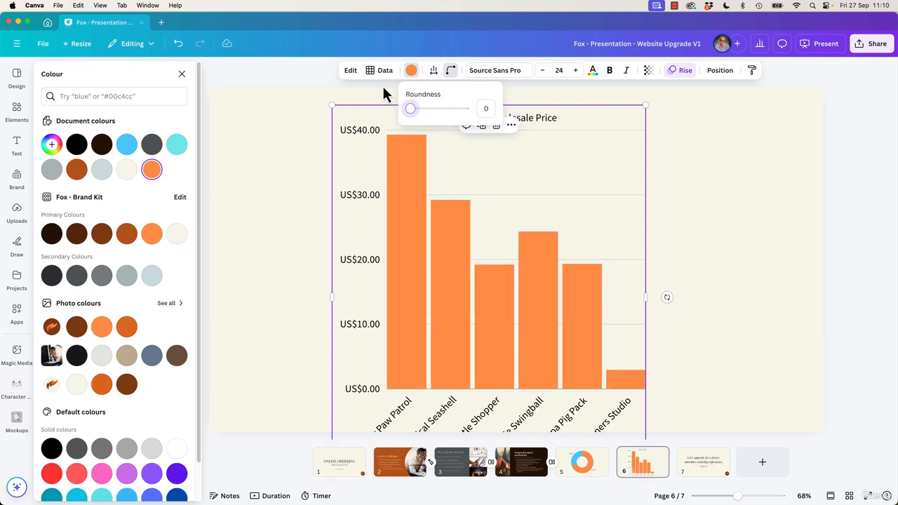
Step: Increase the column spacing of the bar chart on page 6 so the bars become narrower
click(434, 70)
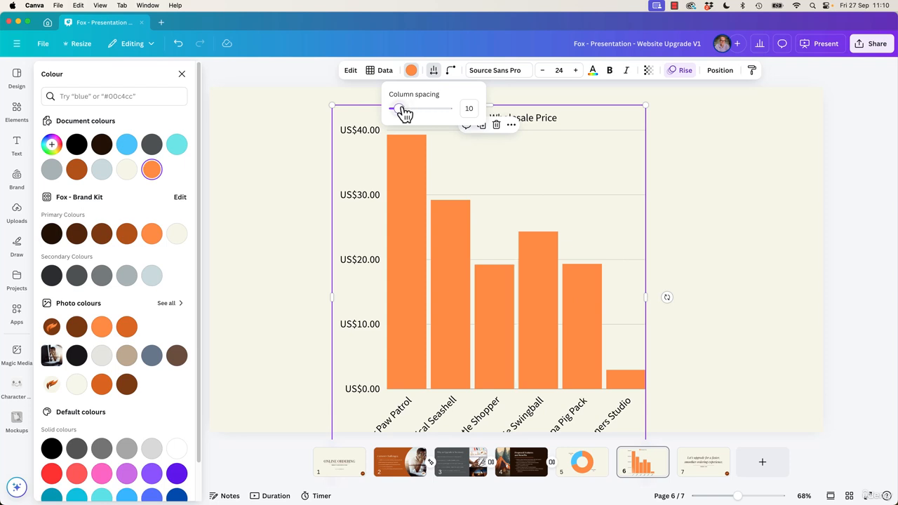
drag(403, 112, 419, 113)
click(363, 188)
click(364, 197)
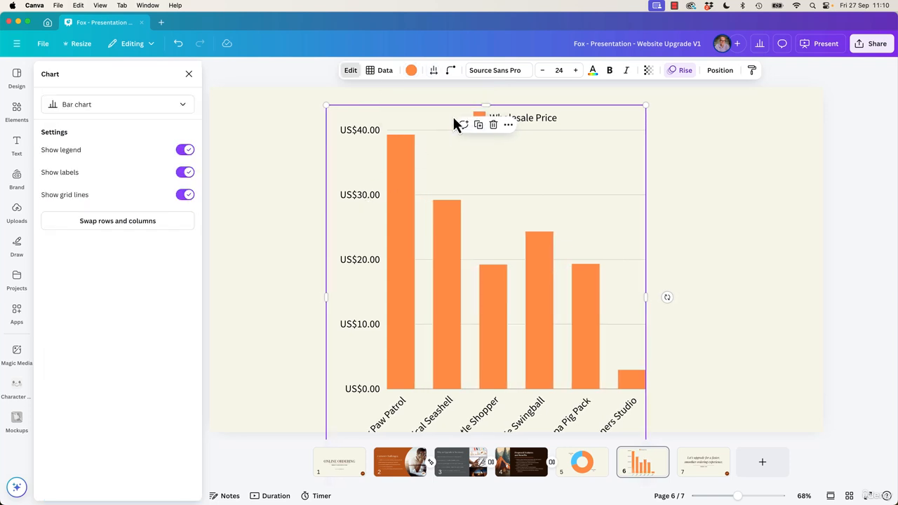
Step: Try Playfair Display as the font of the bar chart's text, and undo the font change
click(494, 70)
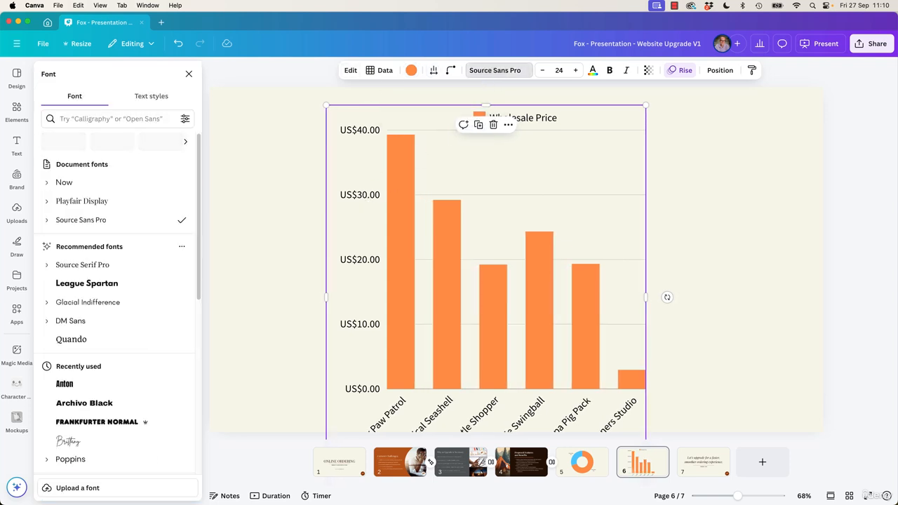
click(97, 202)
key(super+z)
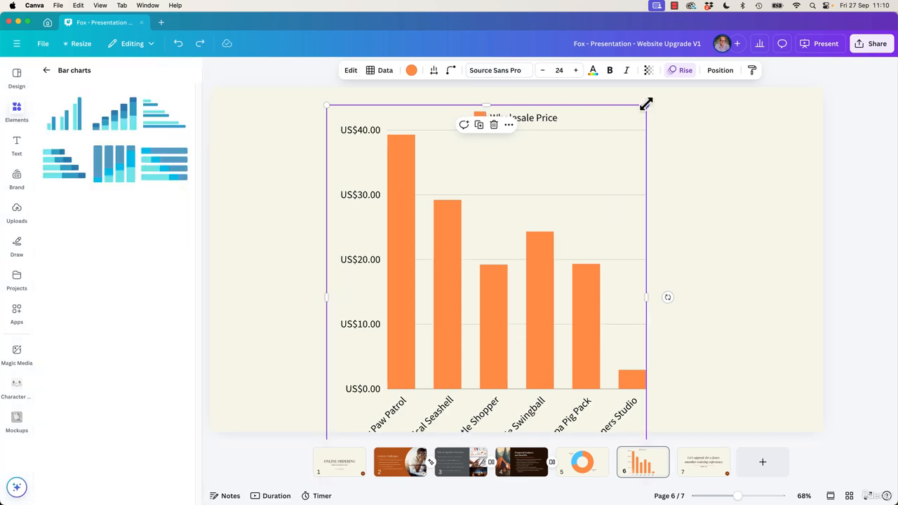
Step: Resize the bar chart to about 1,273 wide with its full product labels on page 6, and centre it vertically
drag(645, 106, 599, 162)
drag(564, 318, 692, 270)
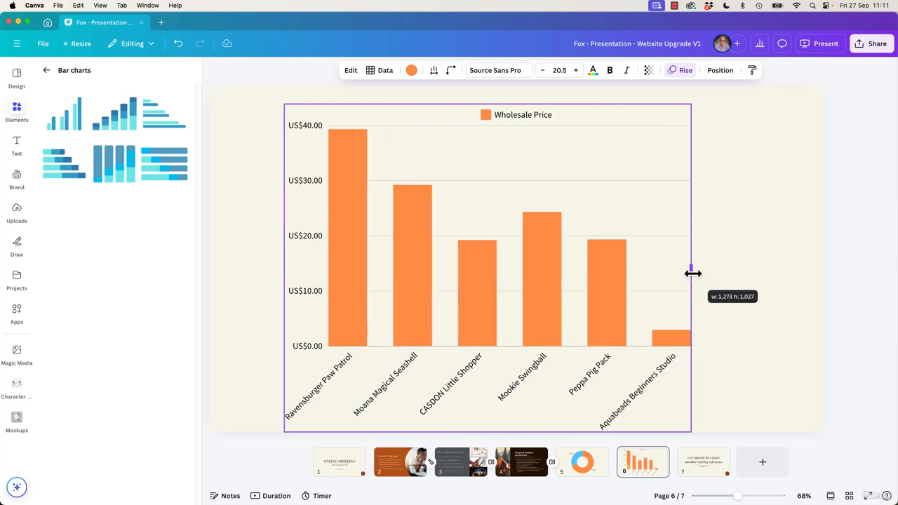
drag(487, 105, 495, 119)
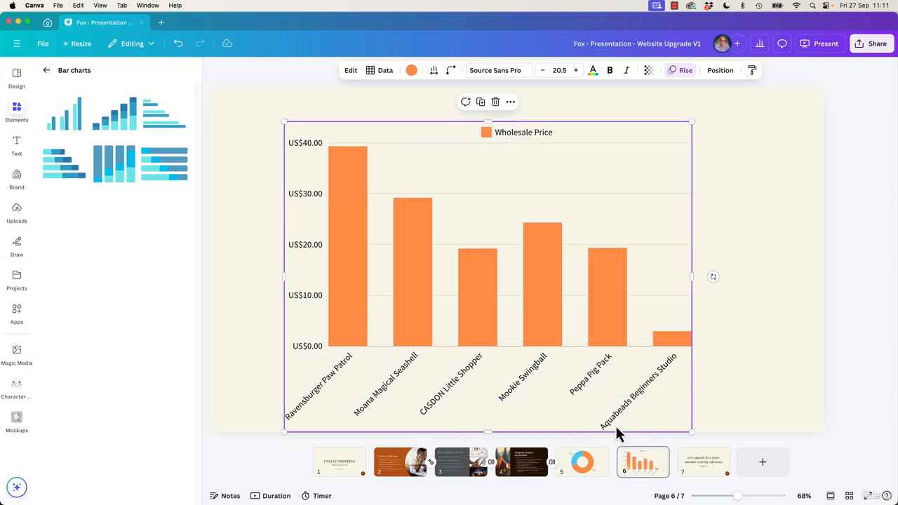
drag(604, 295, 605, 284)
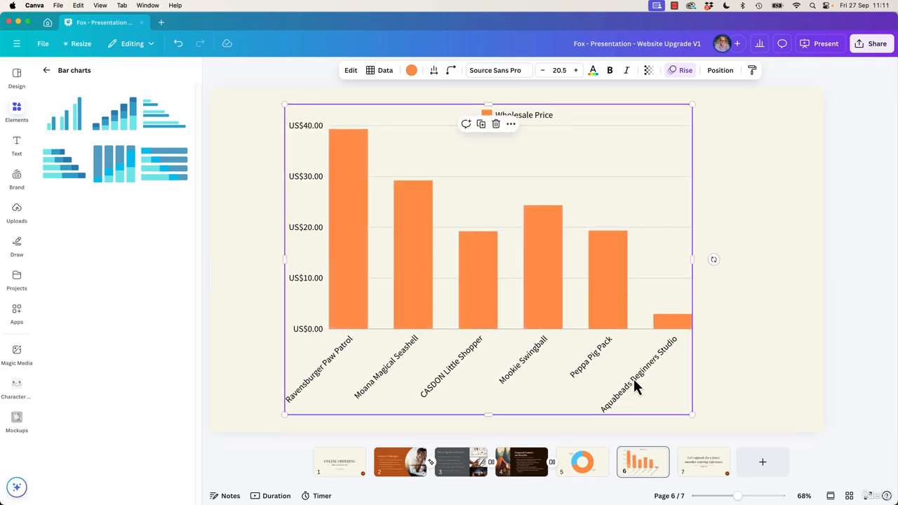
click(841, 274)
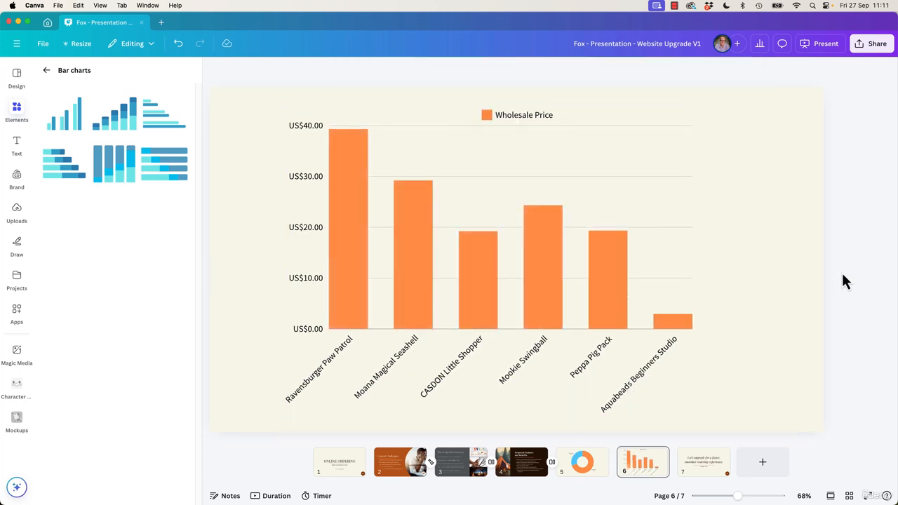
Step: Search the charts for "line", try adding the single-line chart to page 6, delete it and clear the search
click(393, 267)
click(56, 74)
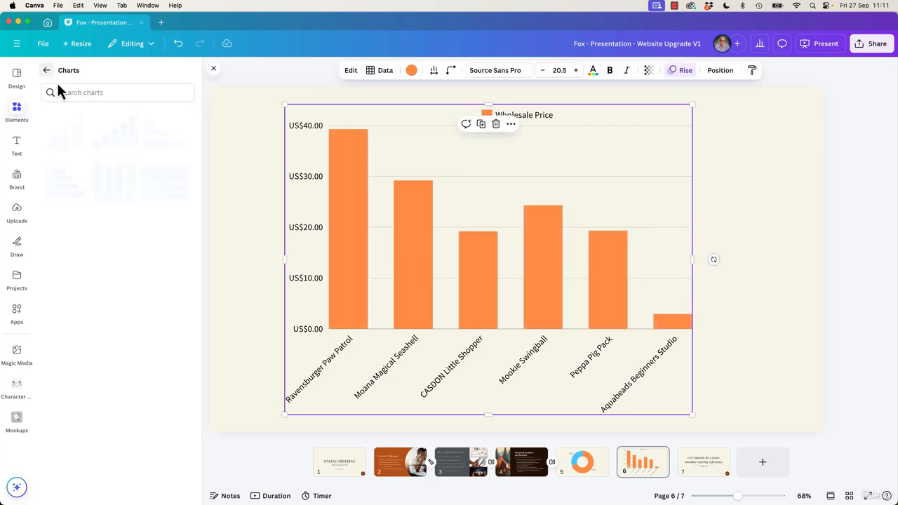
click(265, 134)
click(344, 174)
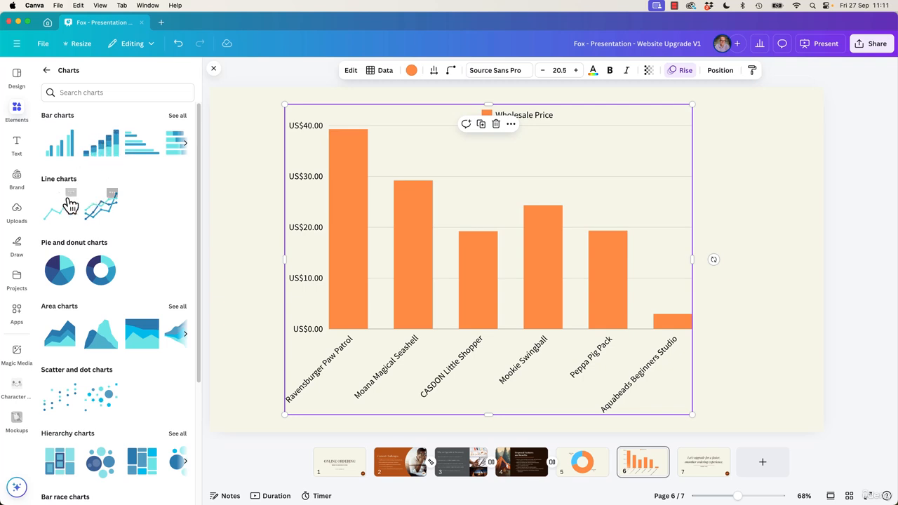
mouse_move(70, 203)
click(94, 231)
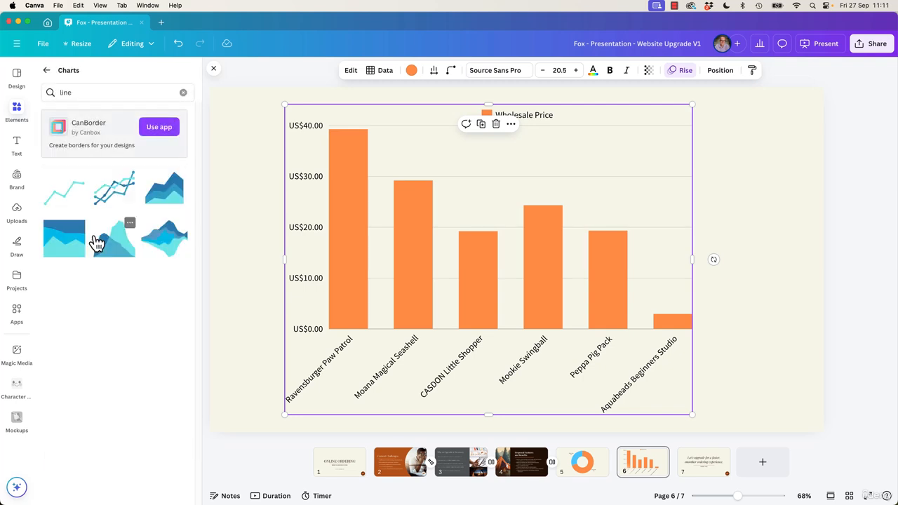
click(75, 205)
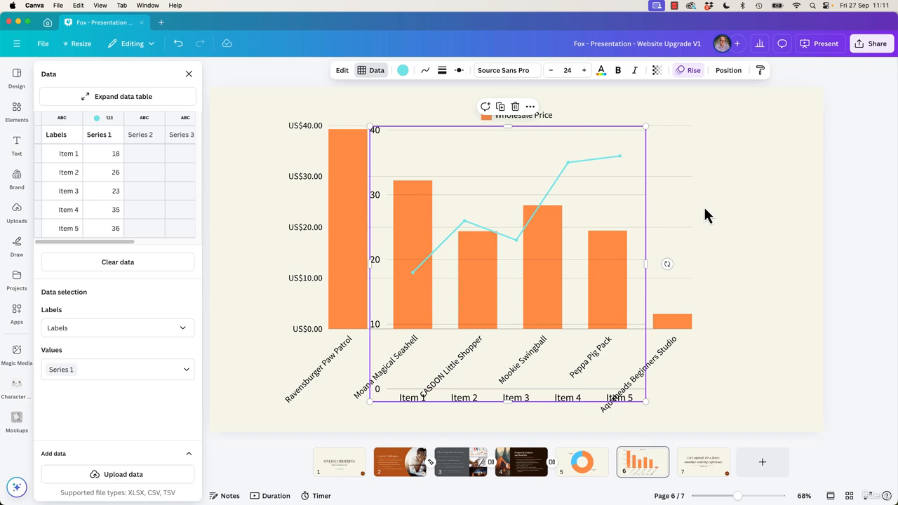
key(Delete)
click(472, 256)
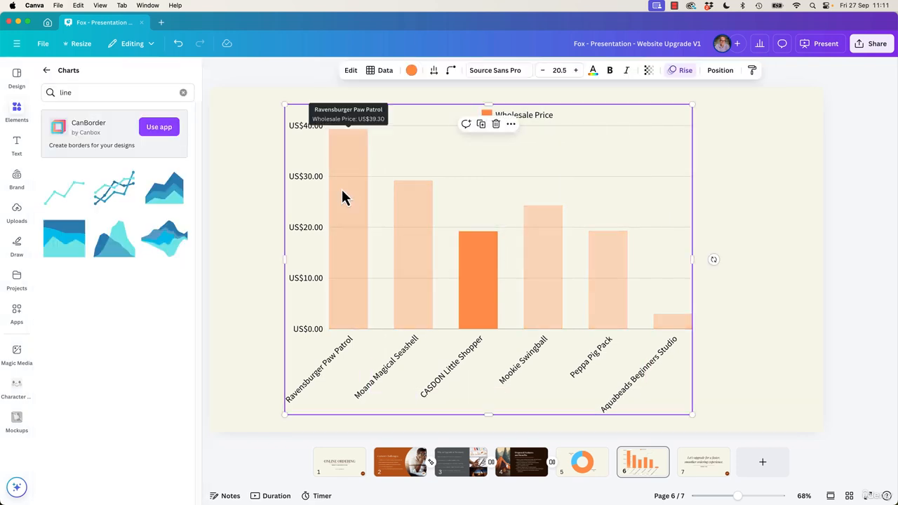
click(184, 93)
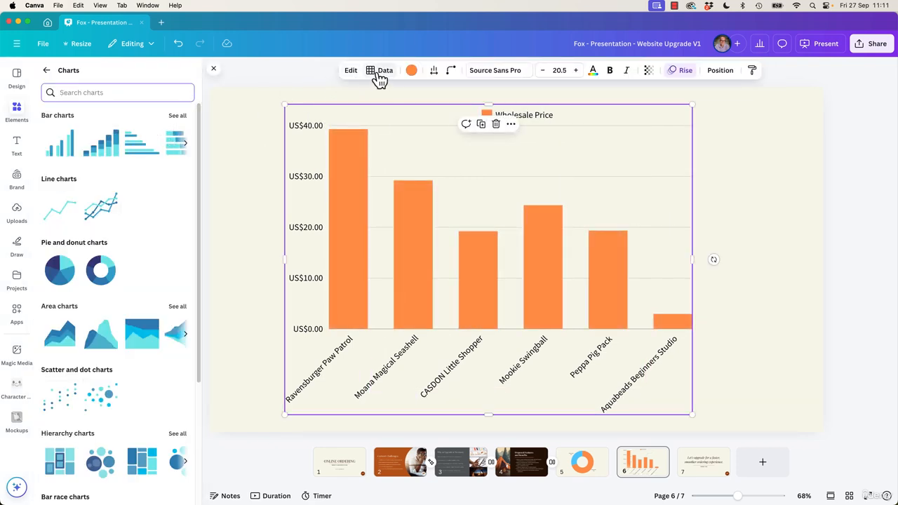
Step: Convert the wholesale price bar chart on page 6 to a Stacked bar chart
click(352, 73)
click(90, 106)
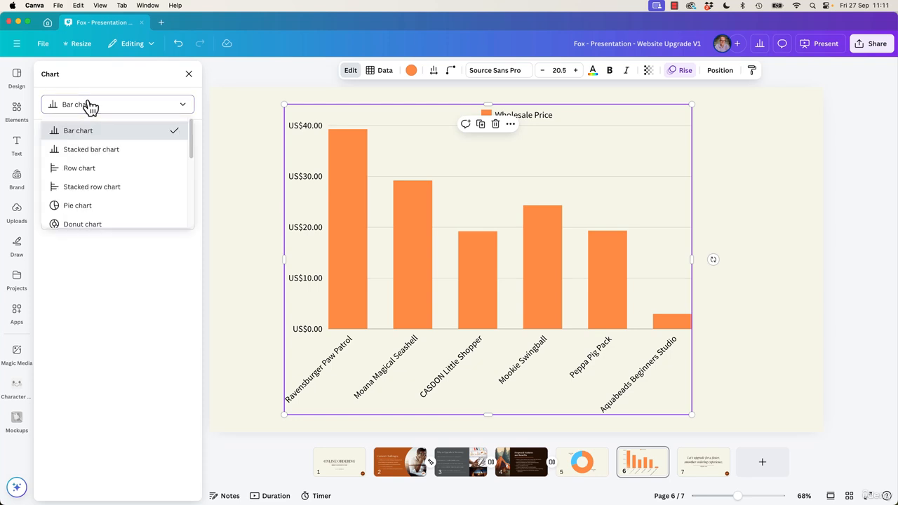
click(97, 148)
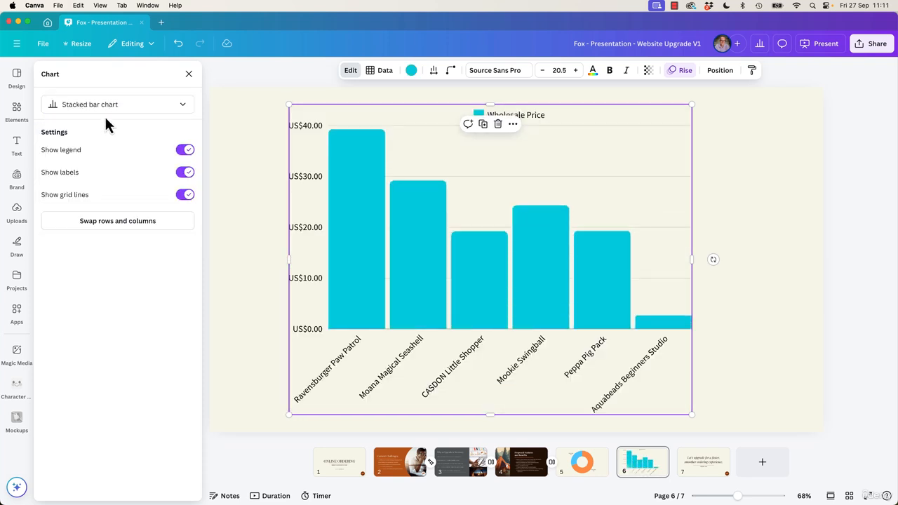
Step: Try the Packed circles chart type for the wholesale price data, undo the change and deselect the chart
click(109, 105)
scroll(105, 196, down, 5)
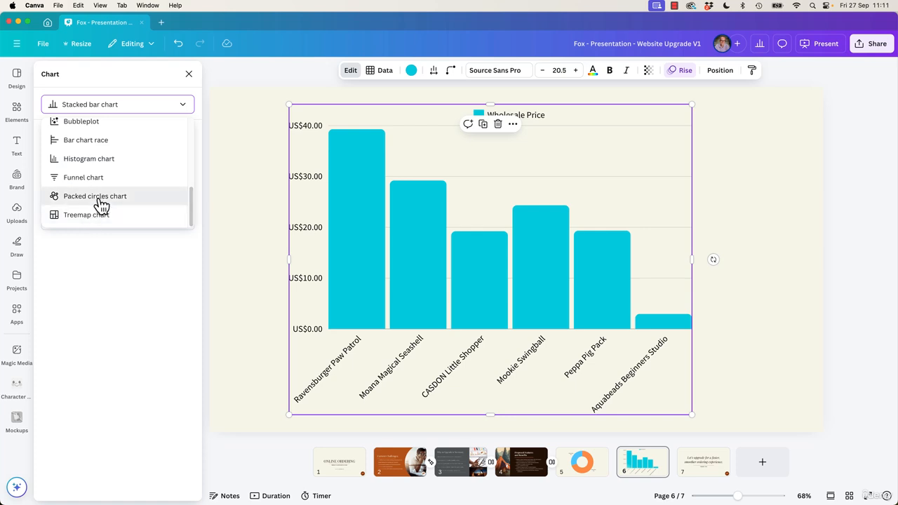
click(102, 198)
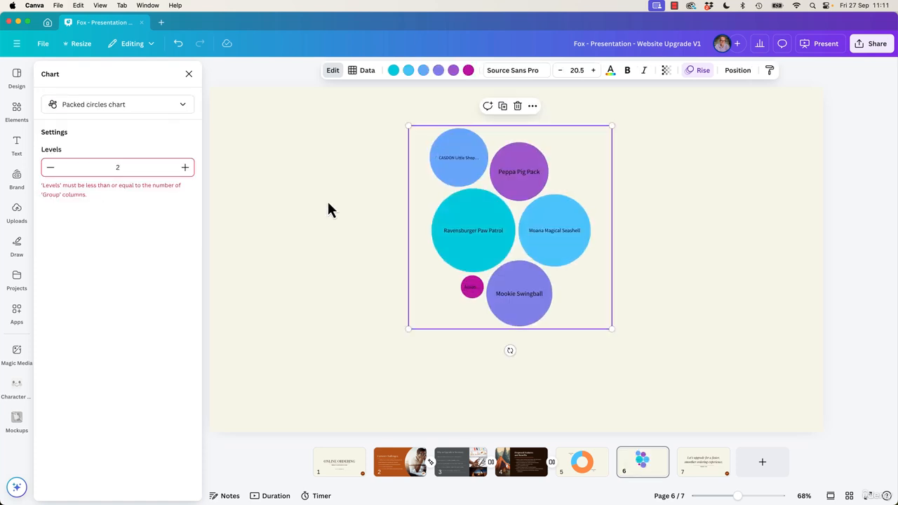
key(super+z)
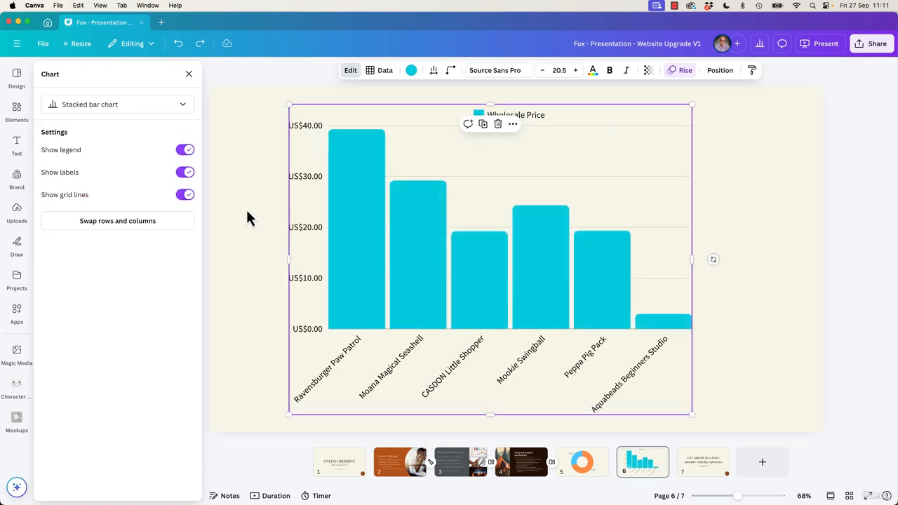
click(247, 213)
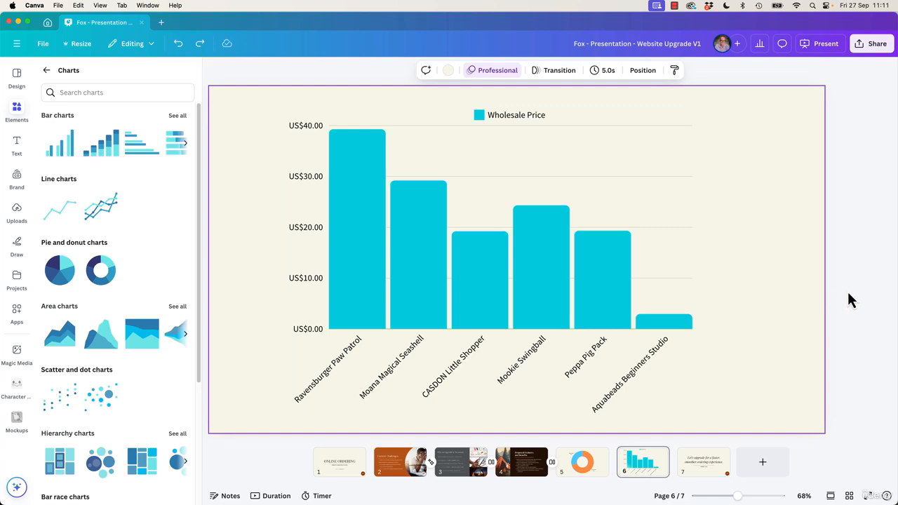